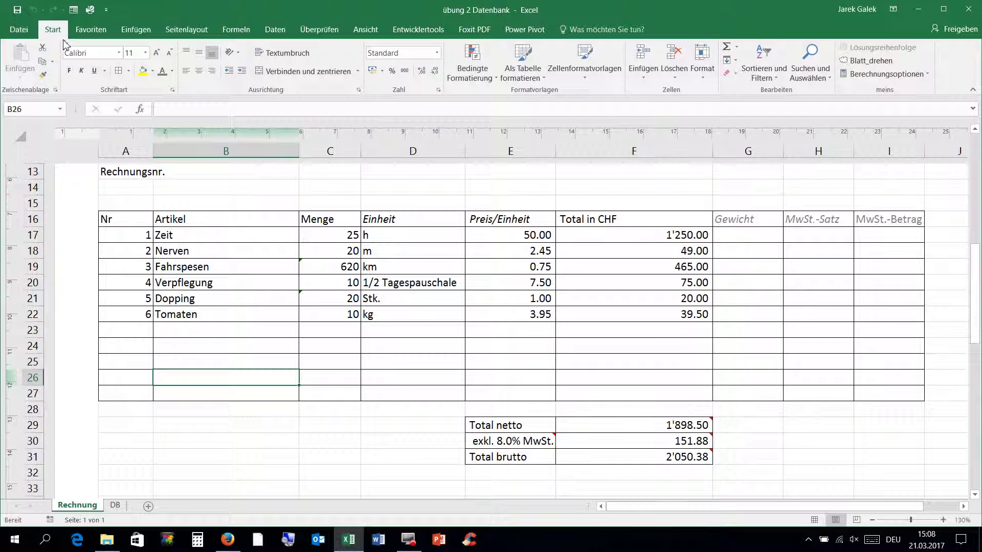
Show the Office clipboard and collect the Artikel, Einheit and Preis/Einheit entries of invoice rows 17 to 22 as three separate items
click(56, 91)
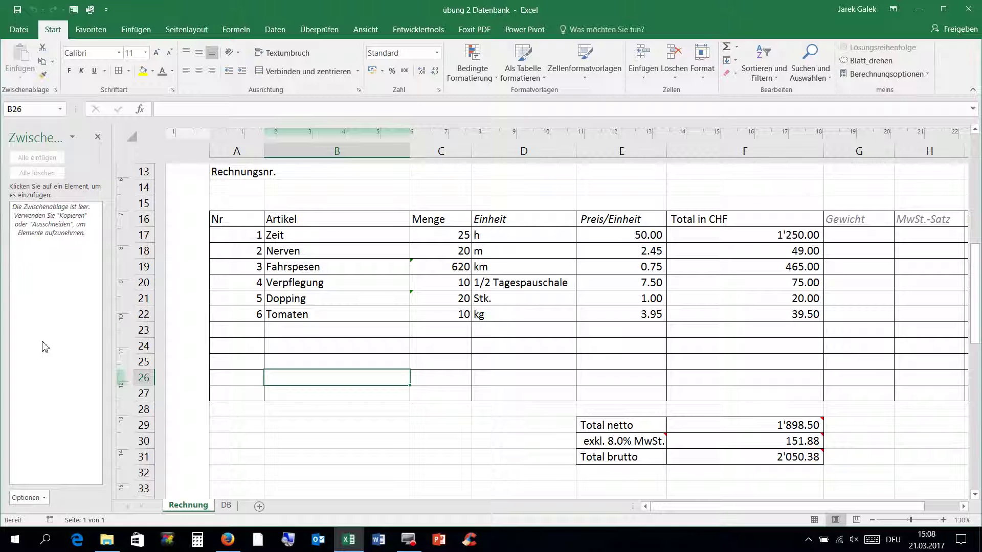
drag(318, 234, 322, 311)
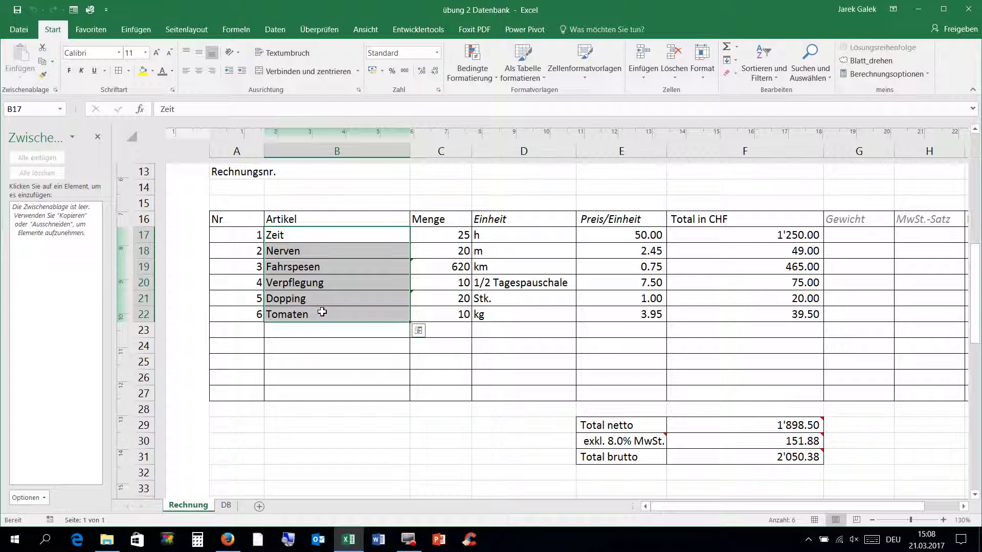
click(42, 62)
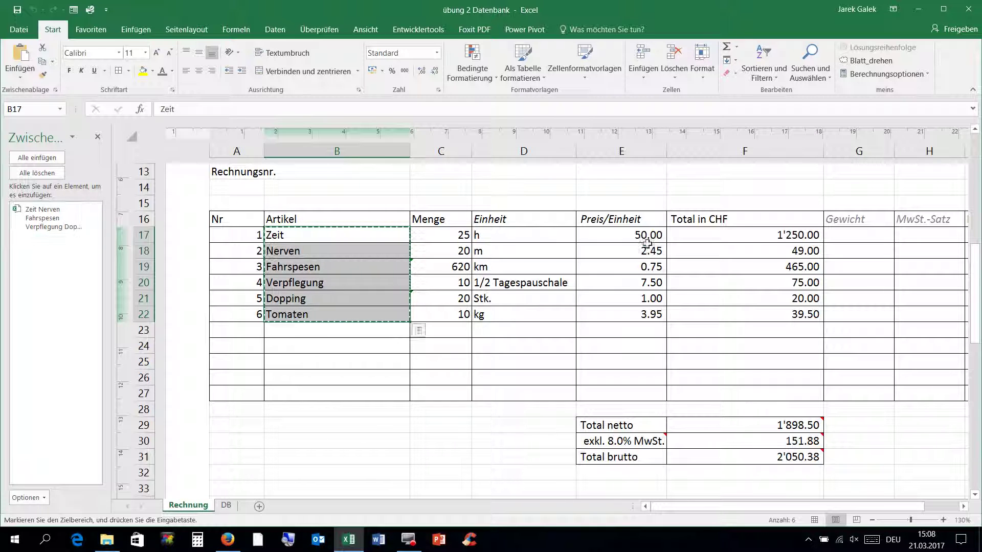
drag(521, 237, 532, 313)
click(44, 61)
drag(606, 236, 582, 316)
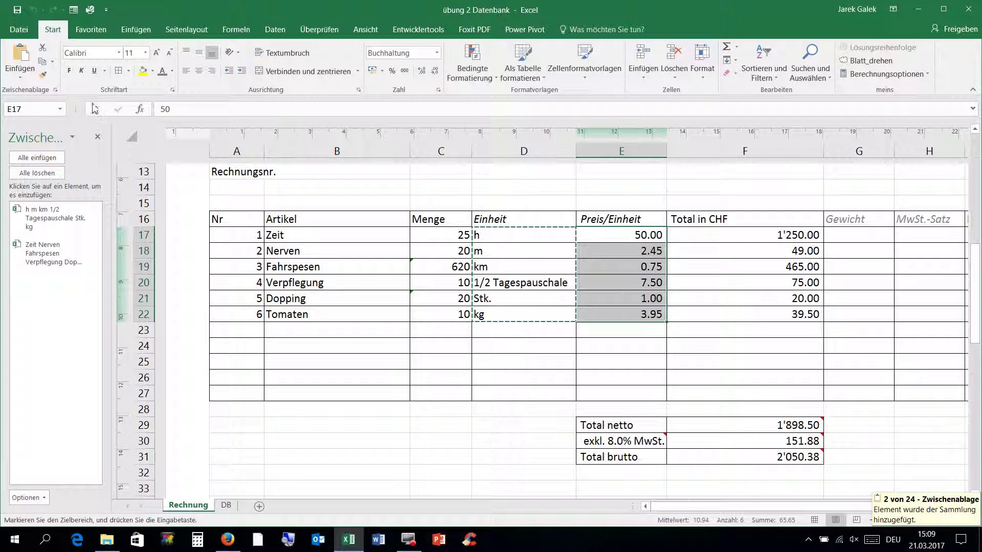
click(43, 61)
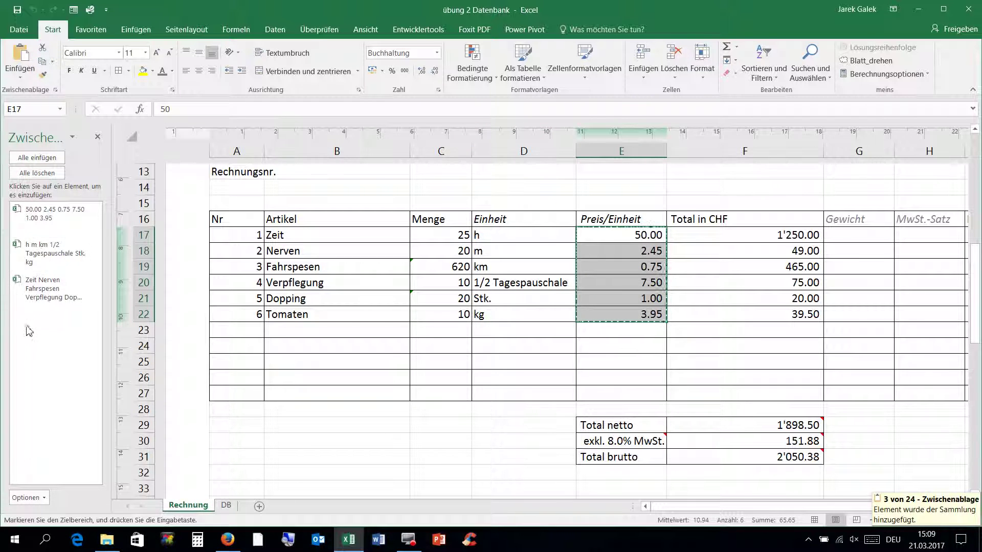
Paste the collected prices at B17 and D17, and replace those at D17 with the collected article names
click(297, 240)
click(48, 214)
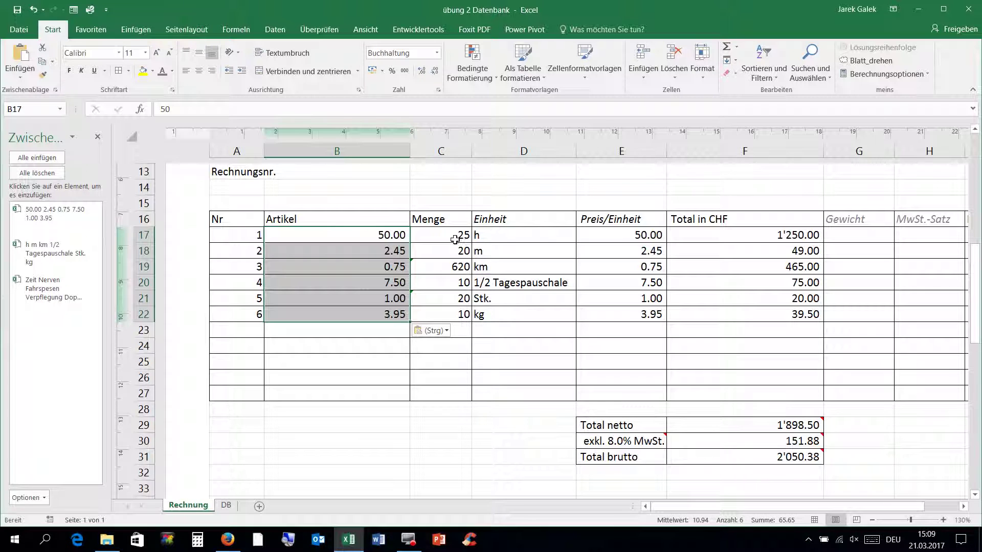
click(478, 238)
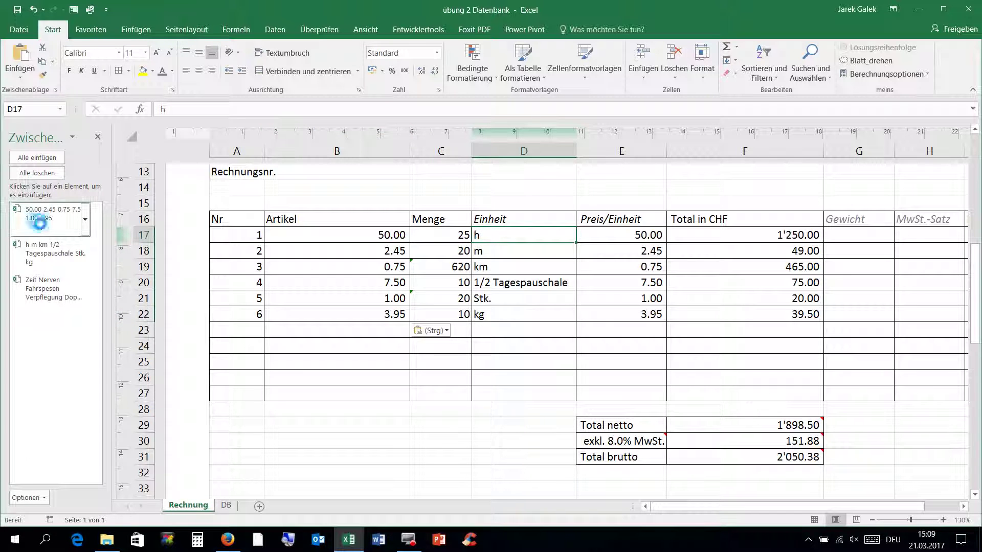
click(40, 225)
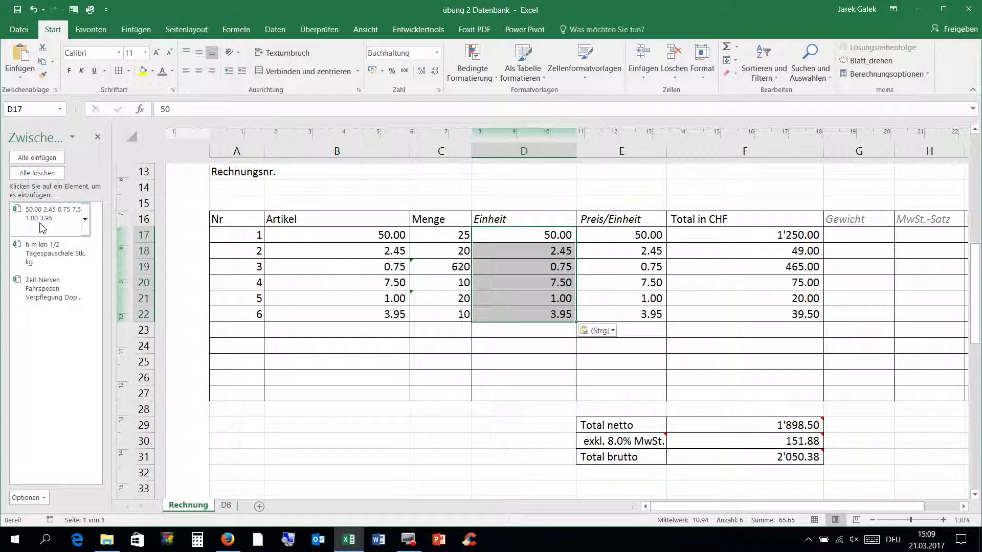
click(46, 290)
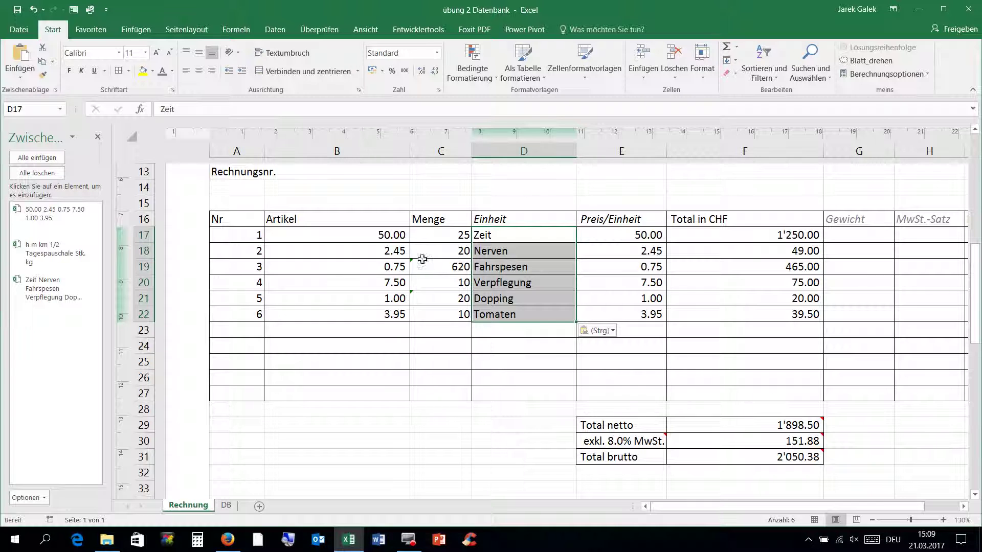
On the DB sheet, paste the collected article names at A19, the units at C19 and the unit prices at E19
click(229, 506)
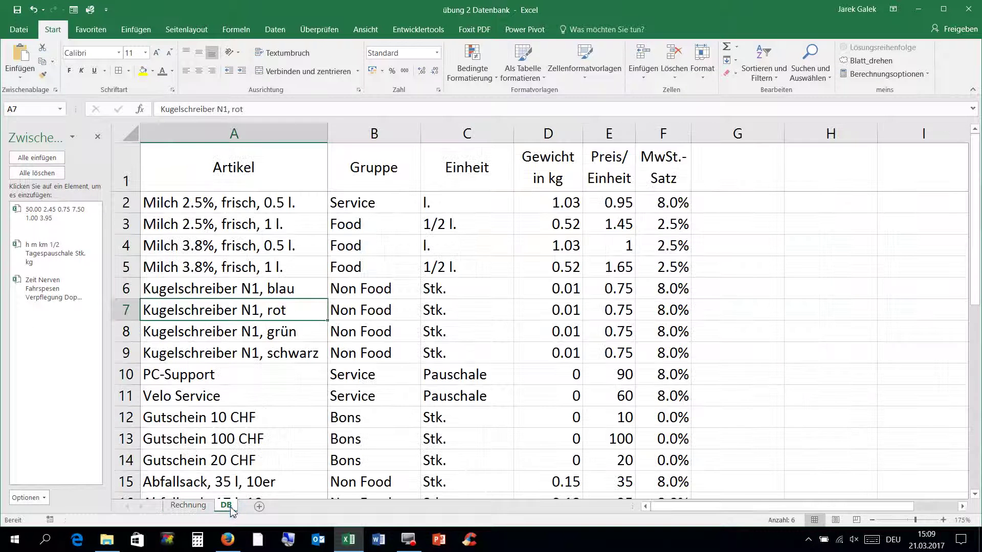
scroll(317, 353, down, 5)
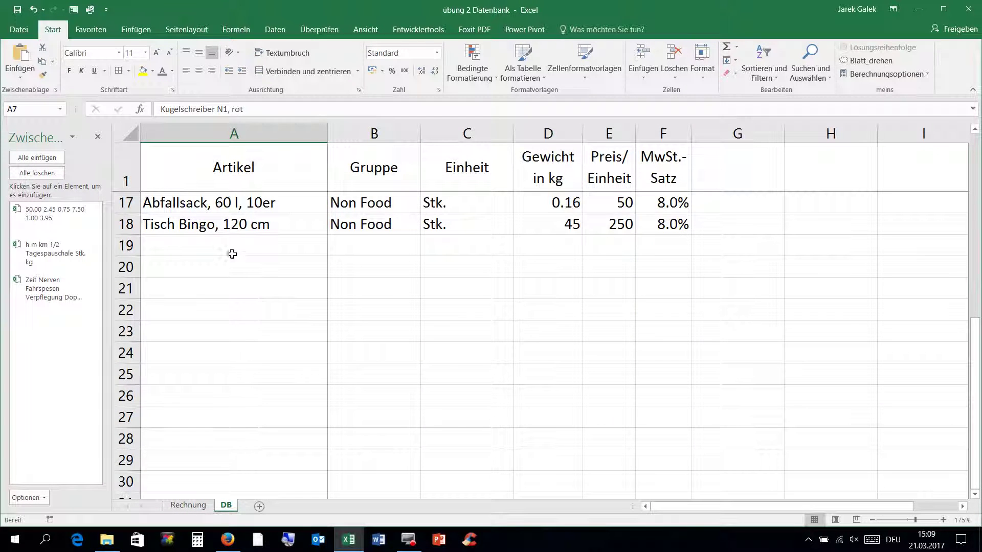
click(228, 245)
click(30, 290)
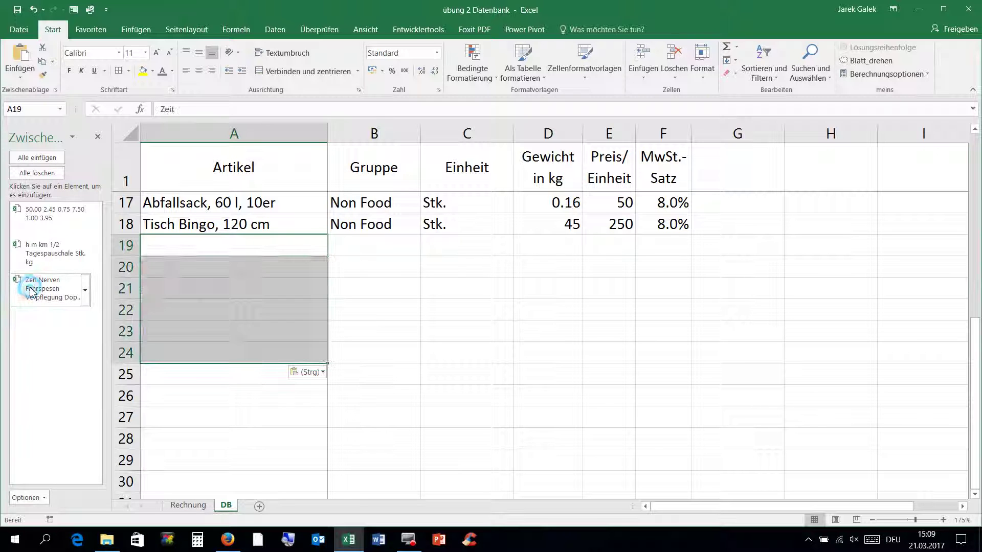
click(438, 243)
click(57, 254)
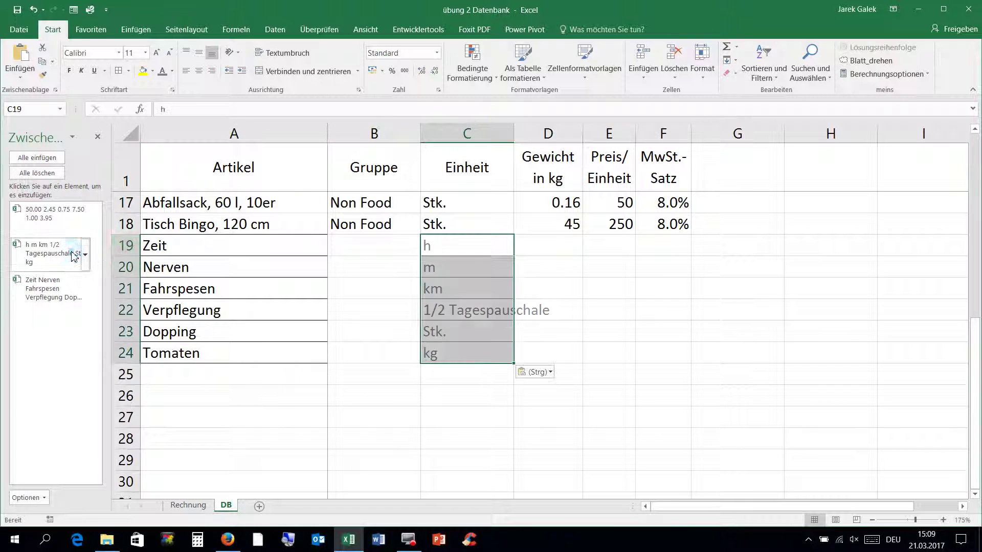
click(615, 249)
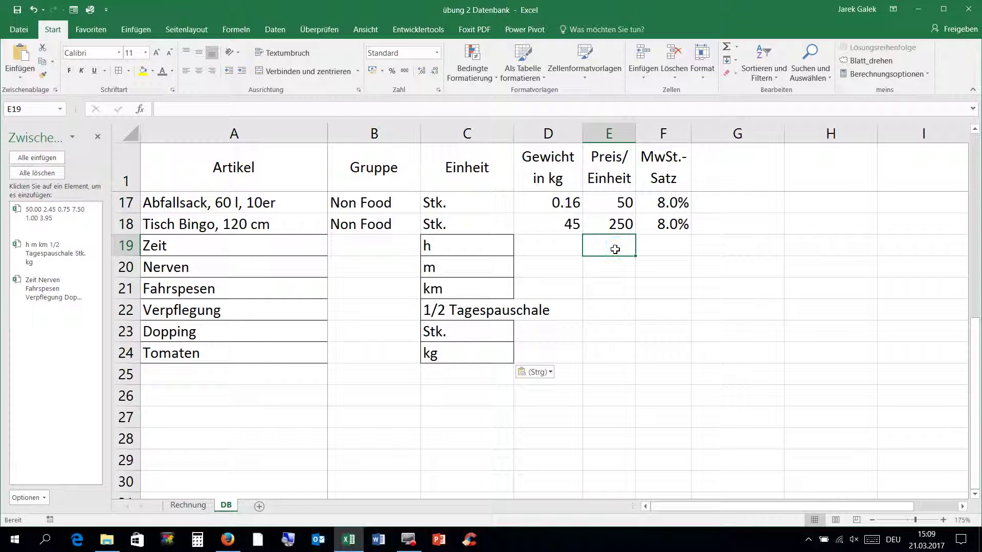
click(27, 218)
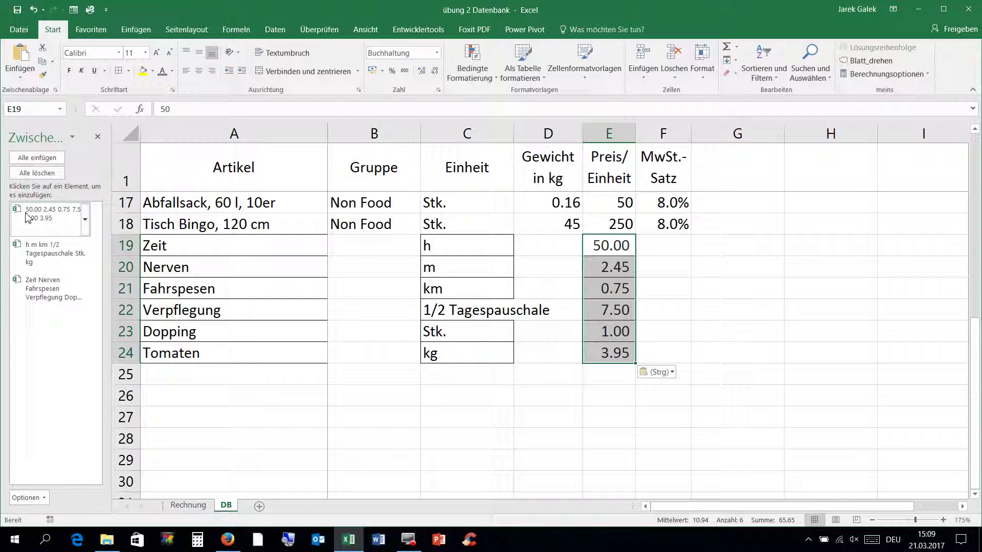
Fill the Gruppe value Non Food from B18 down to B24 for the added articles
click(387, 249)
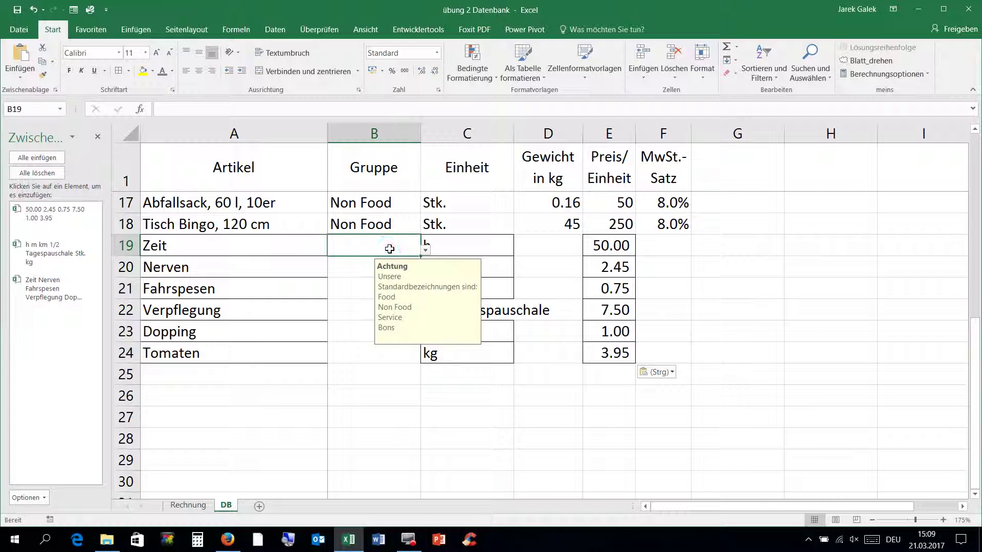
click(402, 224)
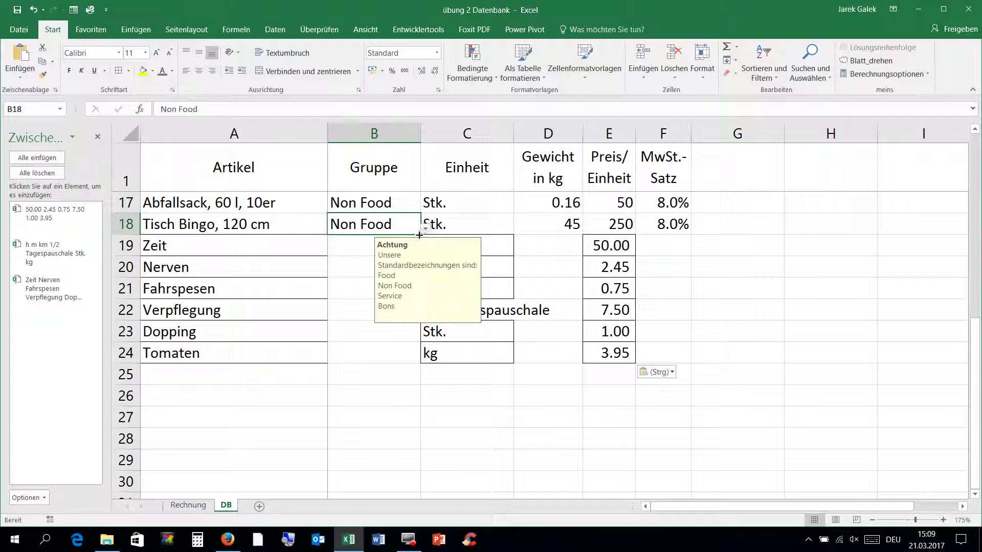
drag(421, 237, 412, 363)
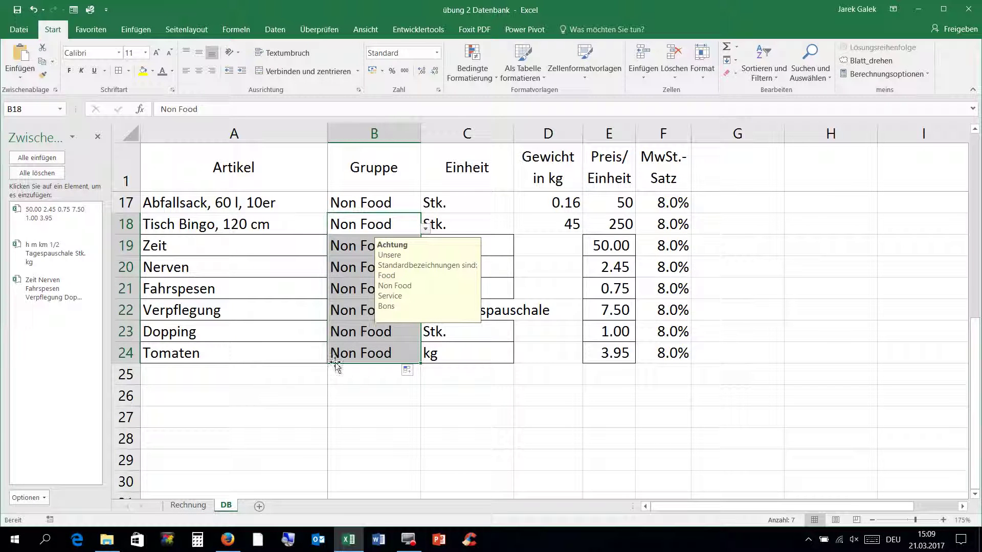
Change the Gruppe of Verpflegung, Dopping and Tomaten in B22 to B24 to Food
click(353, 290)
click(353, 312)
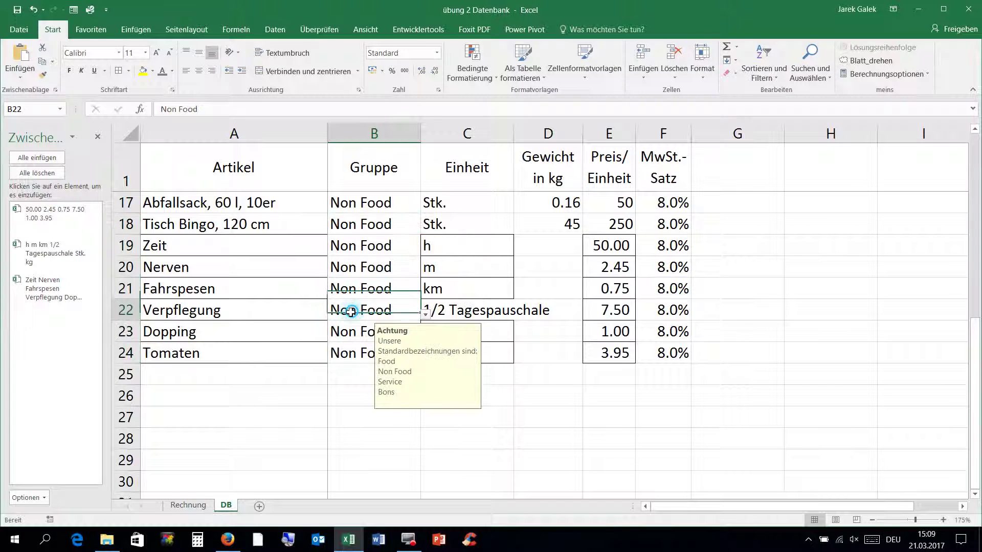
text(f)
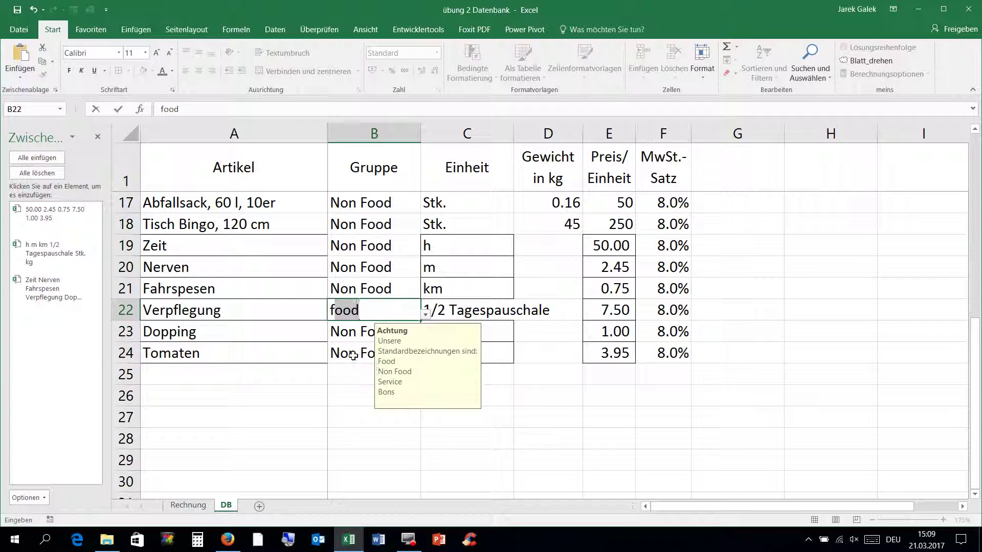
click(353, 357)
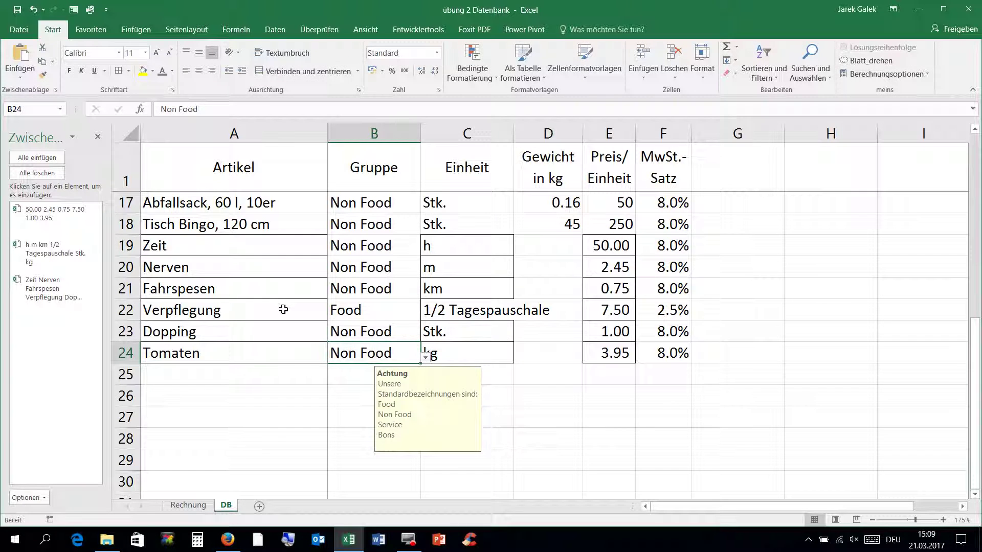
click(339, 336)
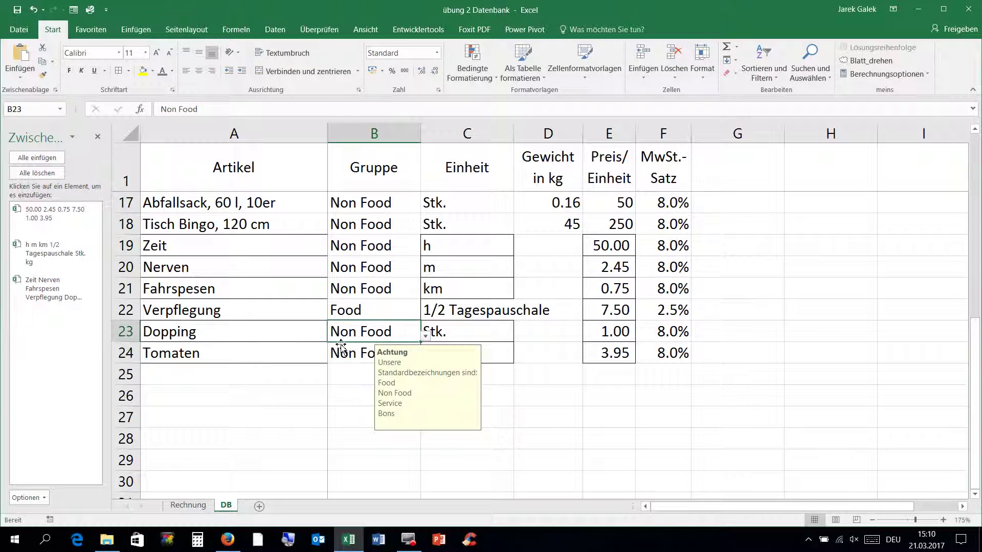
text(f)
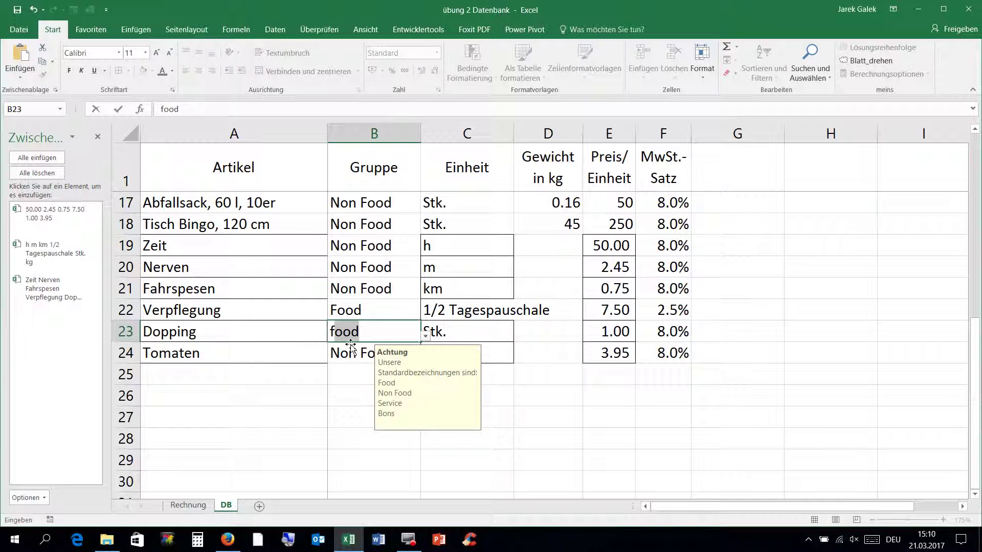
key(Return)
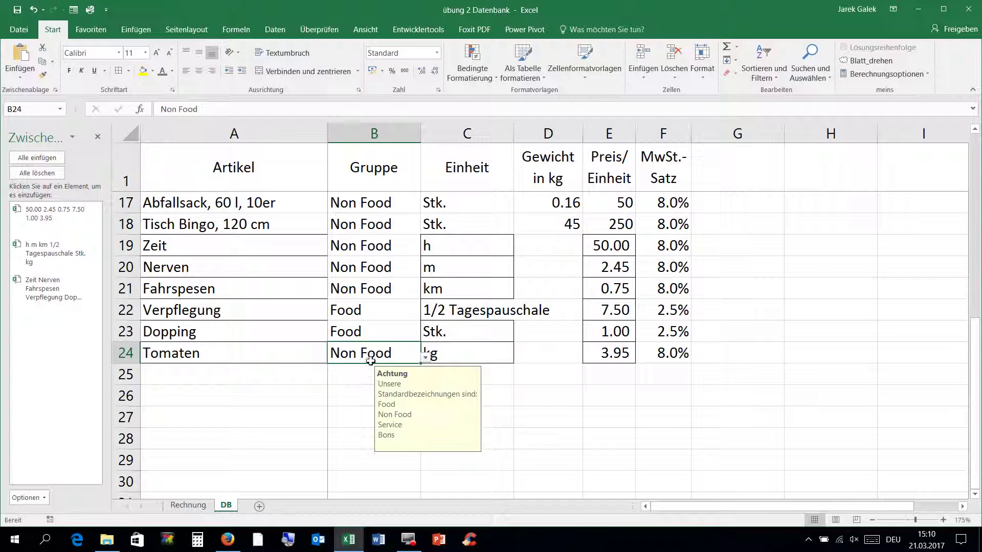
text(f)
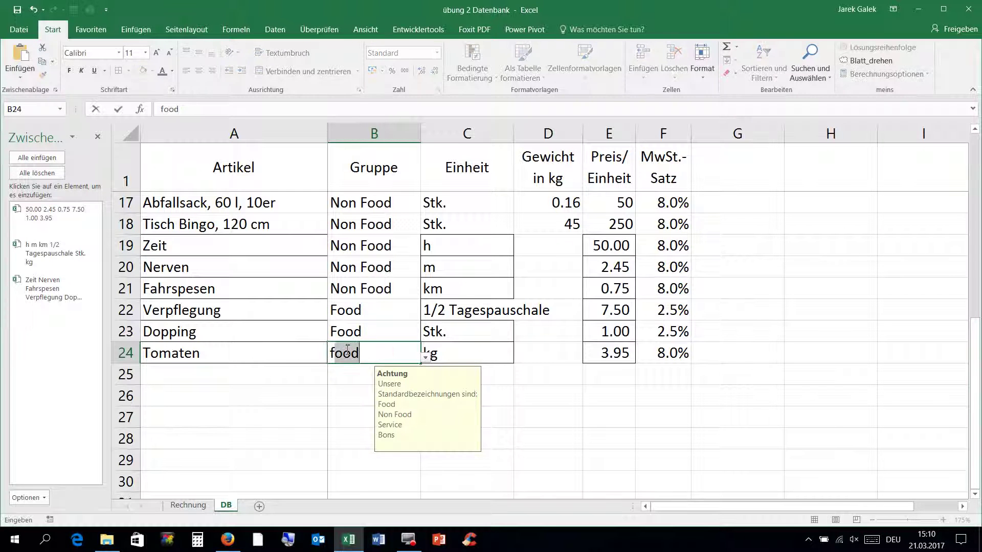
key(Return)
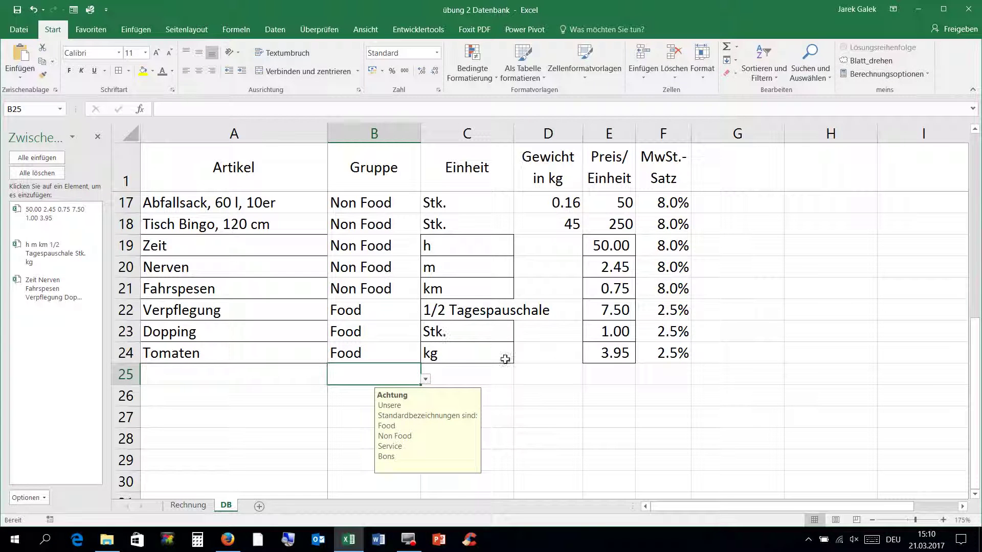
Remove all borders from the added article rows A19:F24 on the DB sheet
click(668, 211)
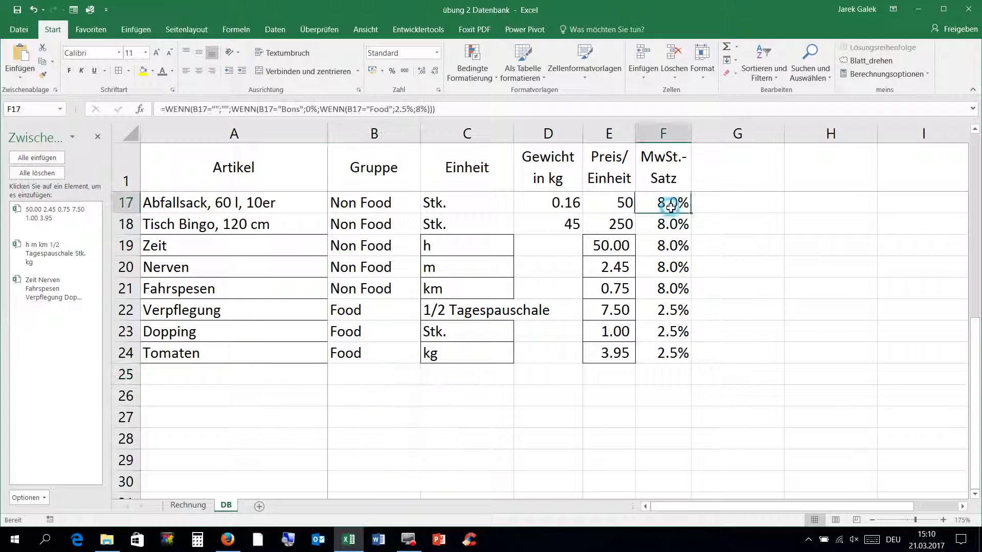
click(675, 353)
drag(675, 353, 125, 236)
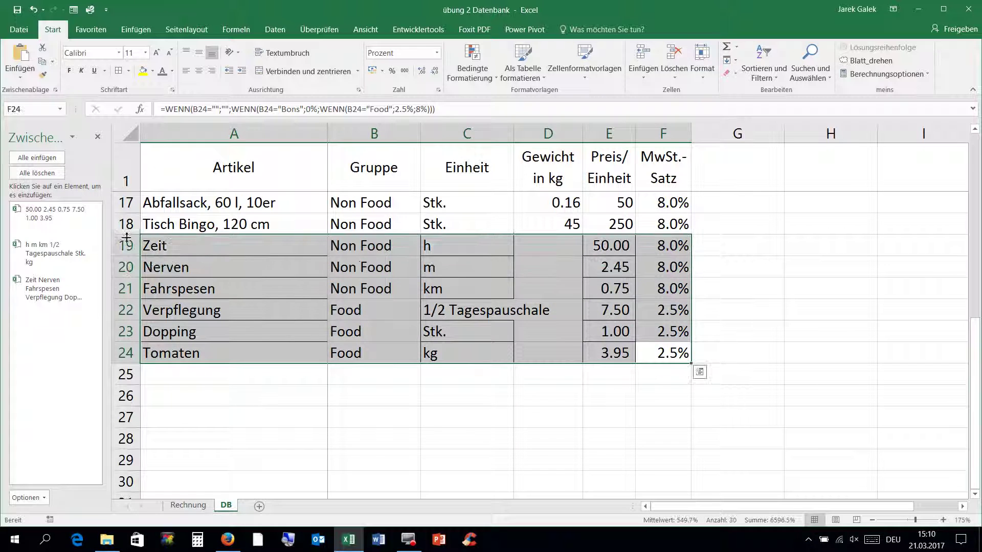
click(128, 70)
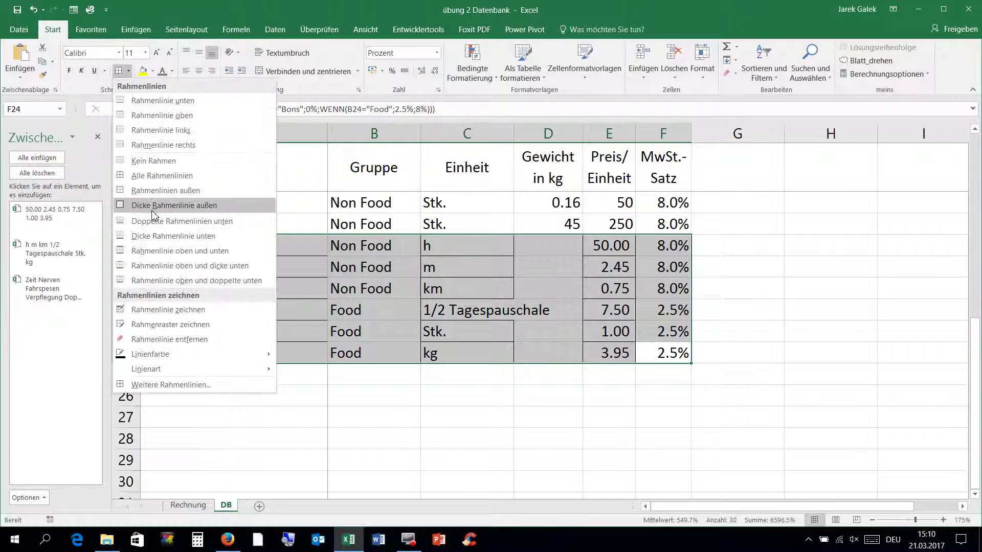
click(165, 161)
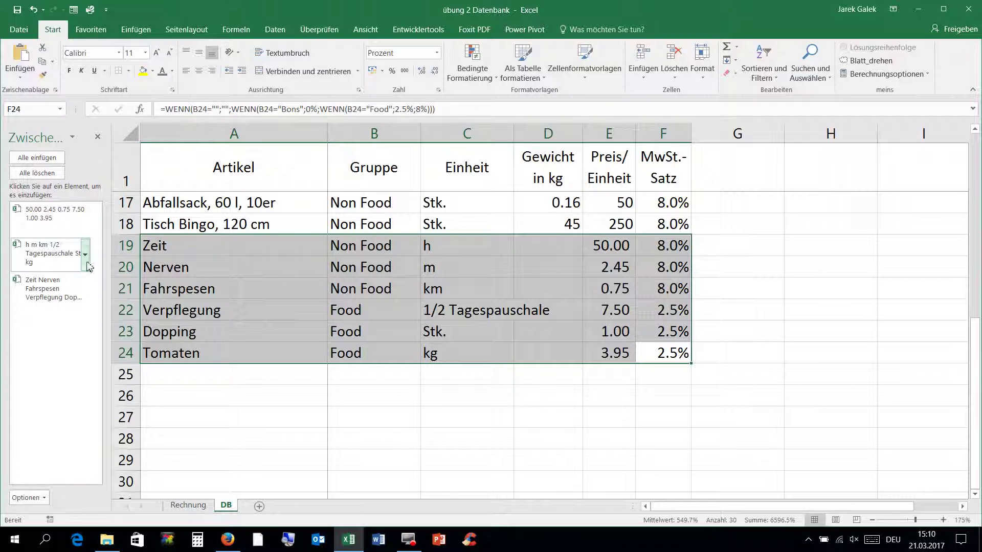
Delete all collected clipboard items and close the clipboard pane
click(37, 173)
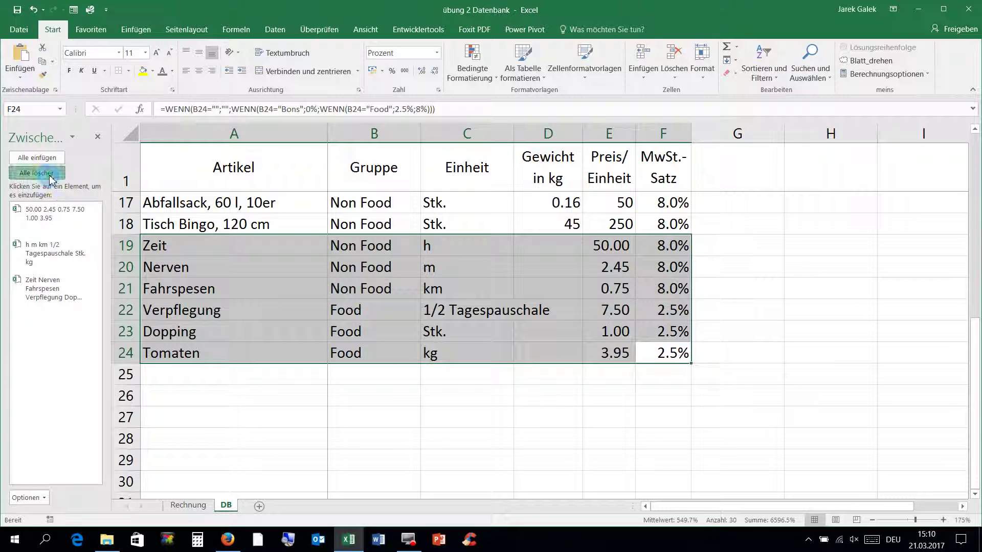
click(97, 138)
click(392, 311)
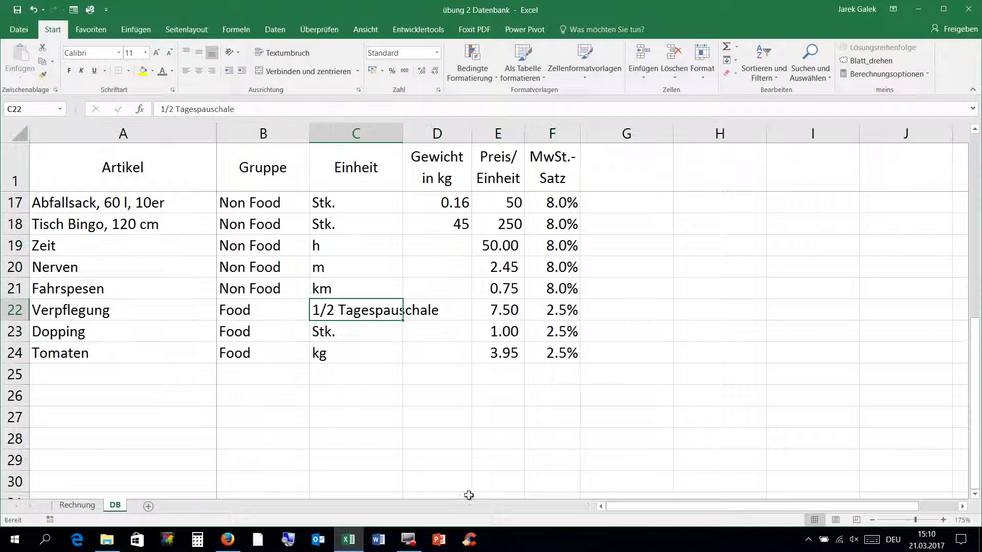
On the Rechnung sheet, delete the contents of the Artikel cells B17:B22
click(91, 506)
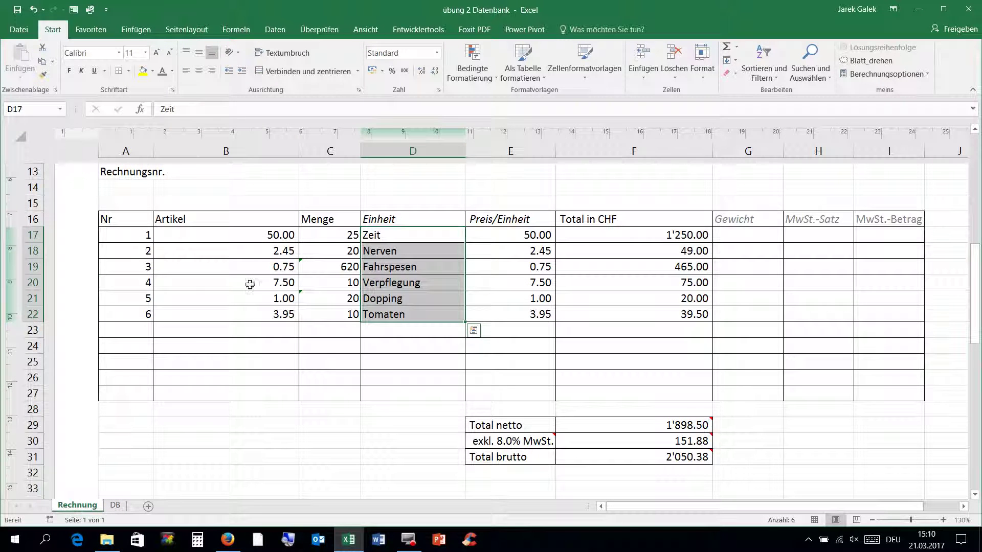
drag(250, 234, 255, 317)
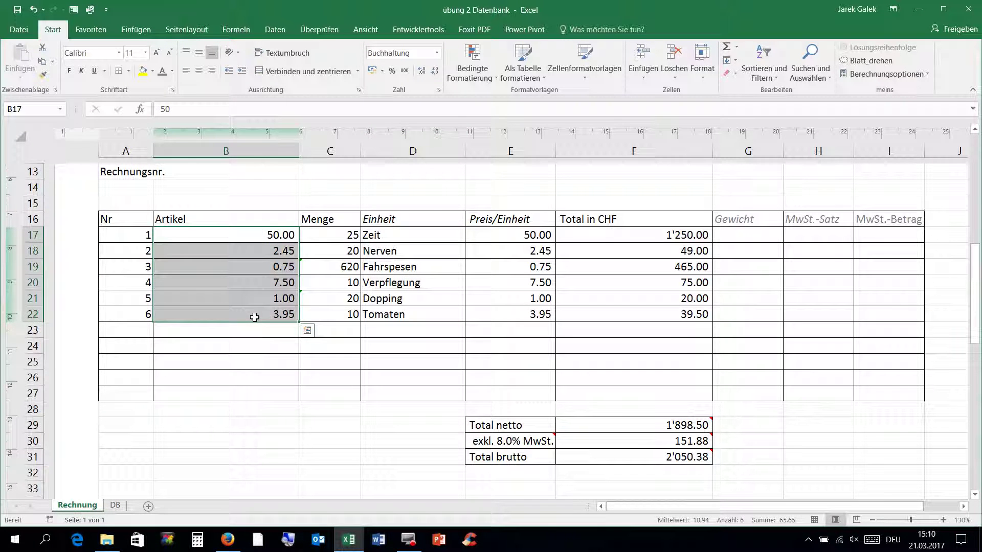
key(Delete)
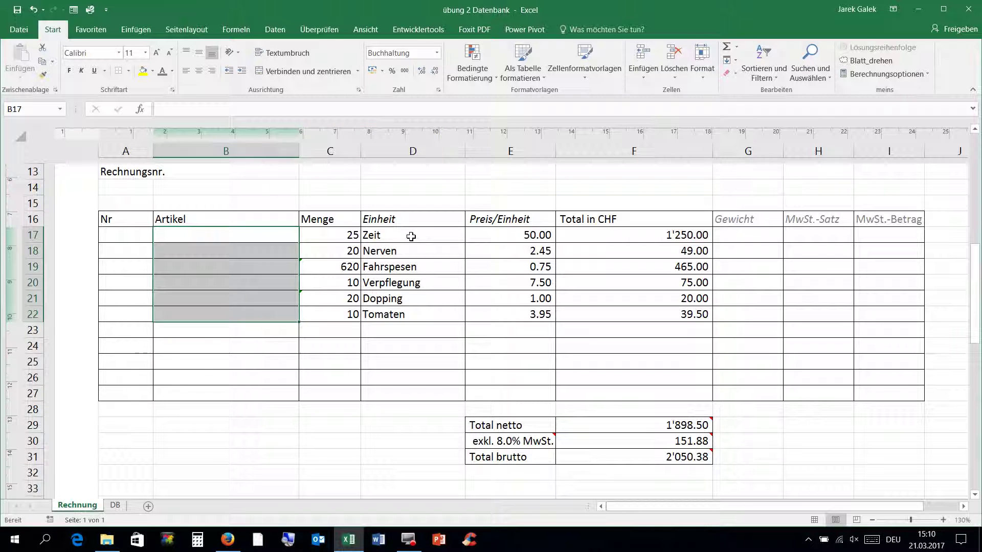
Delete the contents of the Einheit and Preis/Einheit cells D17:E22 on the Rechnung sheet
click(413, 234)
drag(413, 235, 499, 319)
key(Delete)
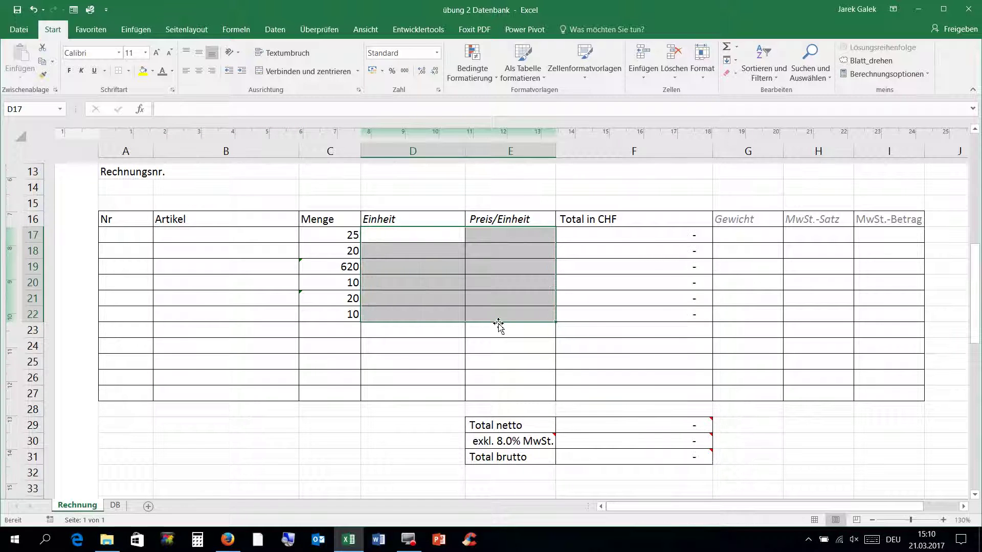
click(501, 326)
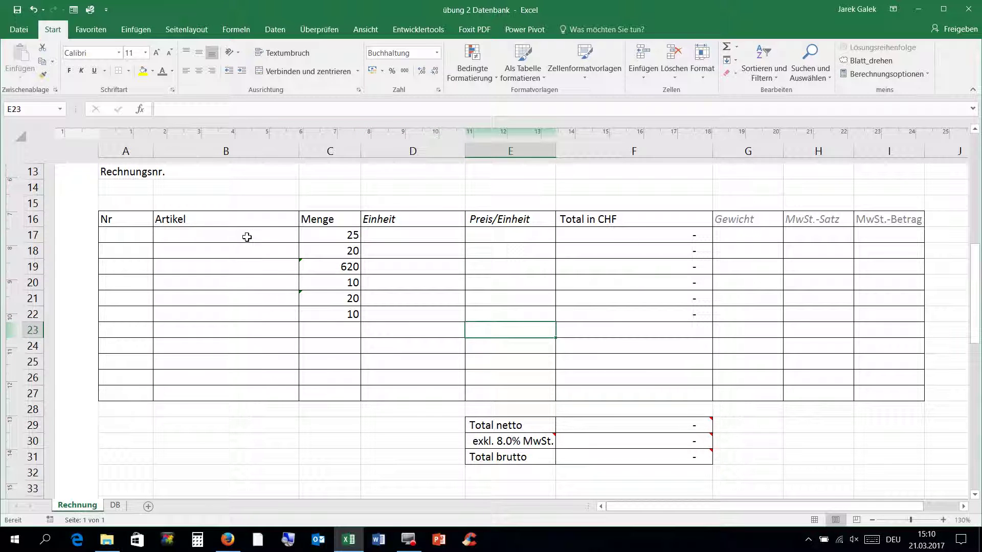
Start a data validation rule for the Artikel cells B17:B27 that allows values from a list (Liste)
click(247, 239)
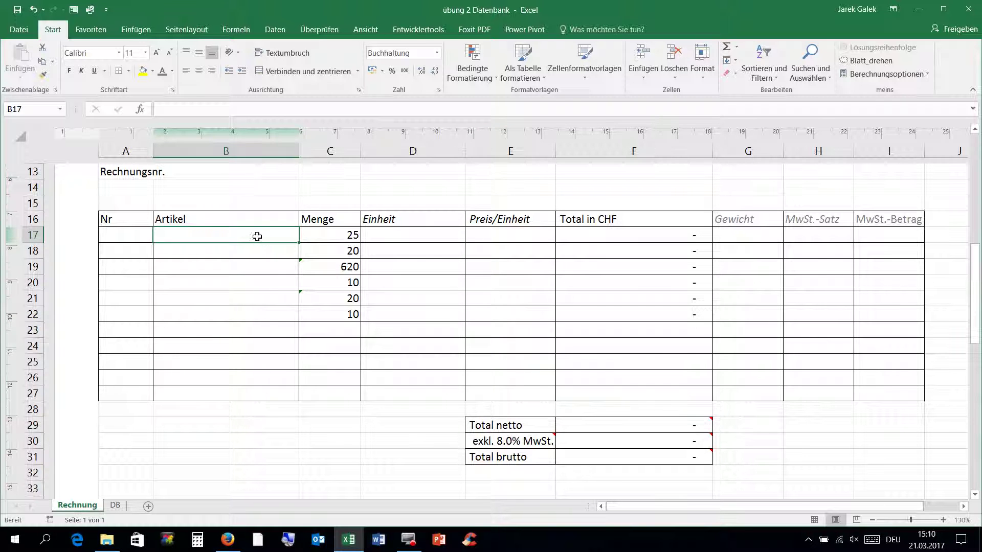
drag(256, 235, 247, 391)
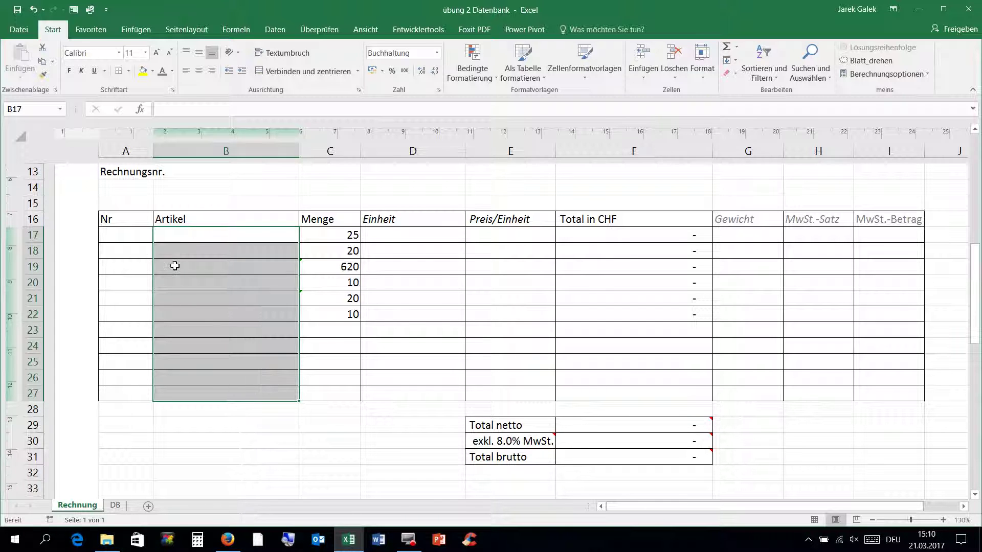
click(268, 34)
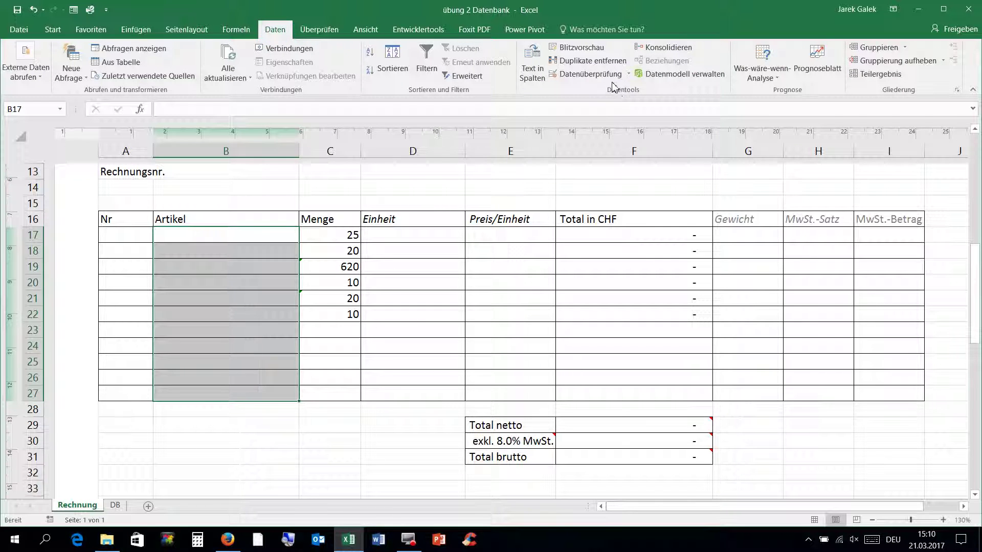
click(590, 74)
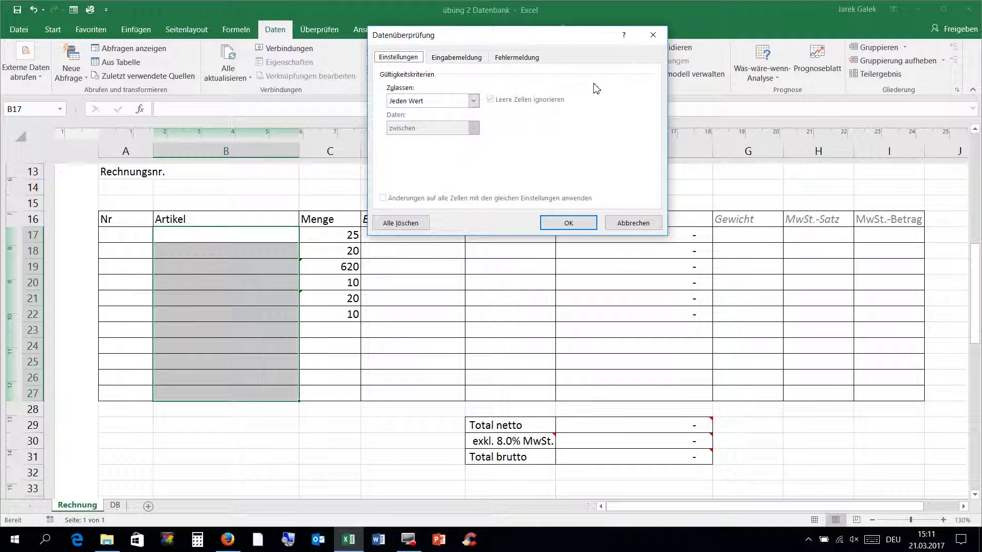
key(super+plus)
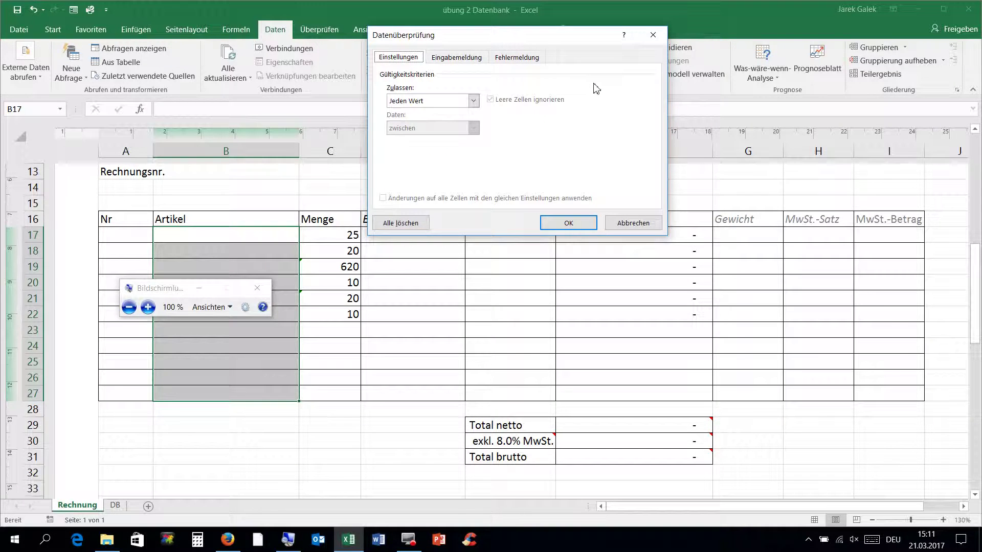
key(super+plus)
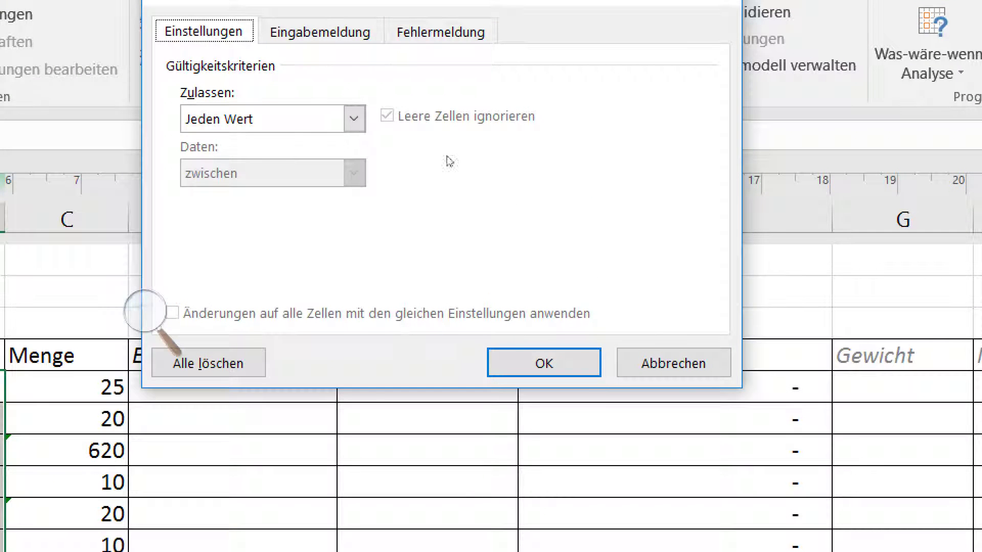
key(alt+Down)
key(Down)
key(Down)
key(Down)
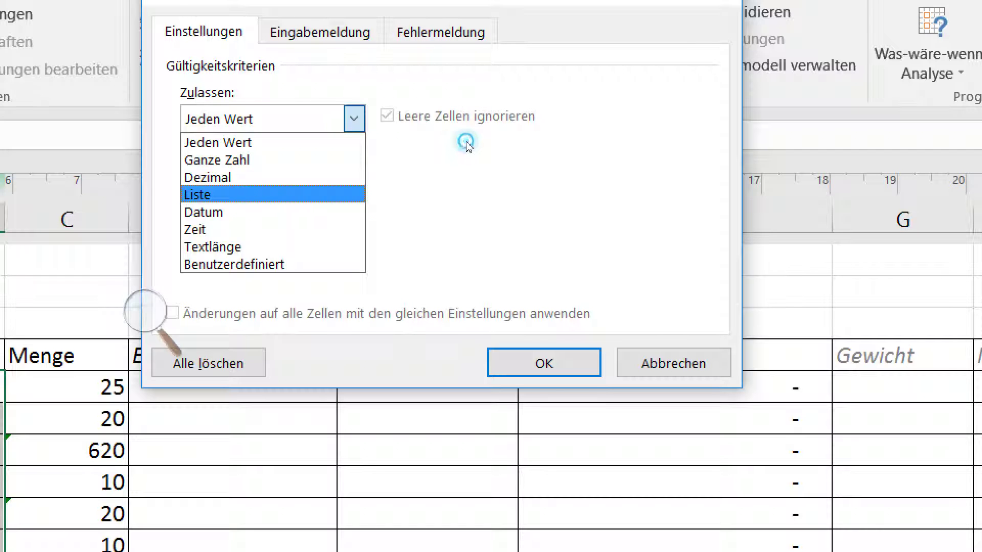
click(467, 143)
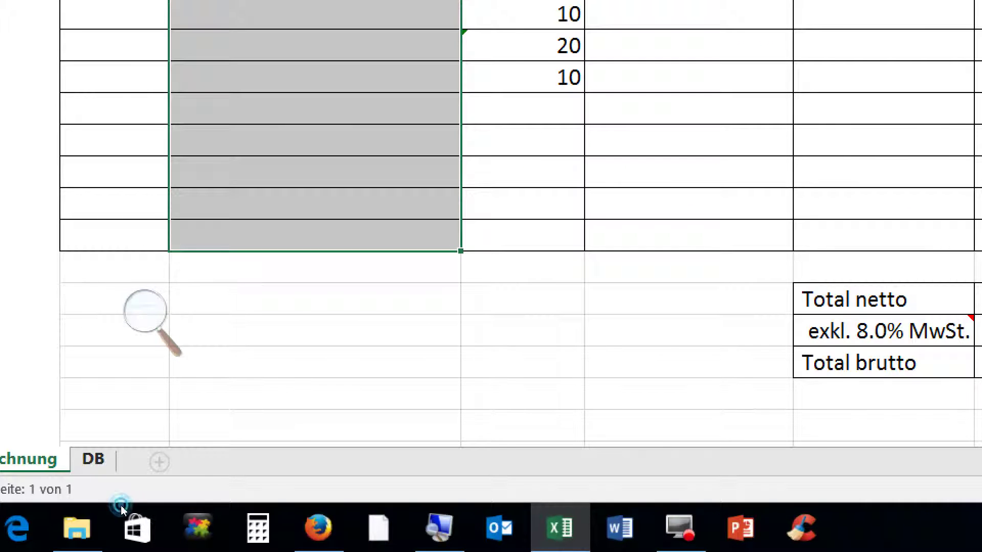
Set the validation list's source to the whole column A of the DB sheet (=DB!$A:$A) and apply the rule
click(93, 459)
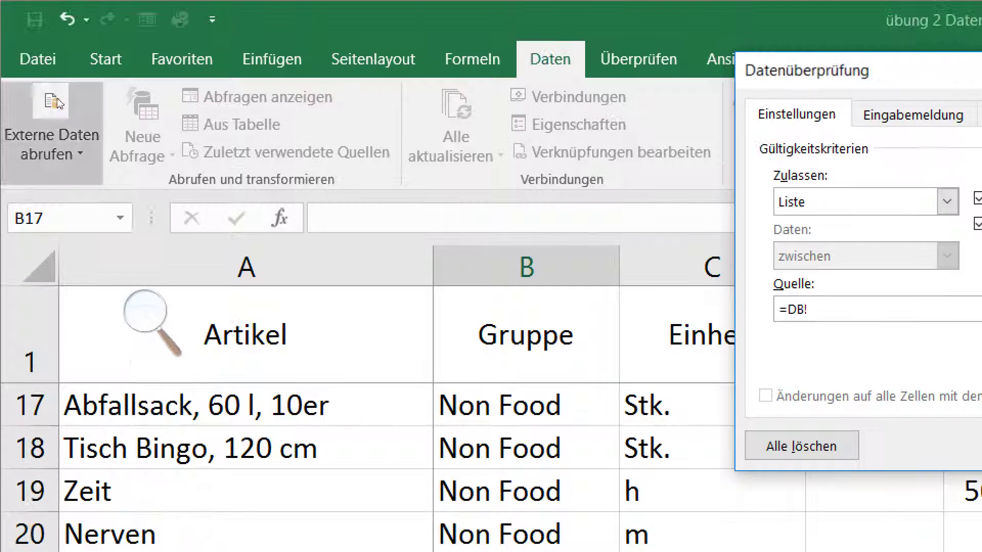
click(246, 266)
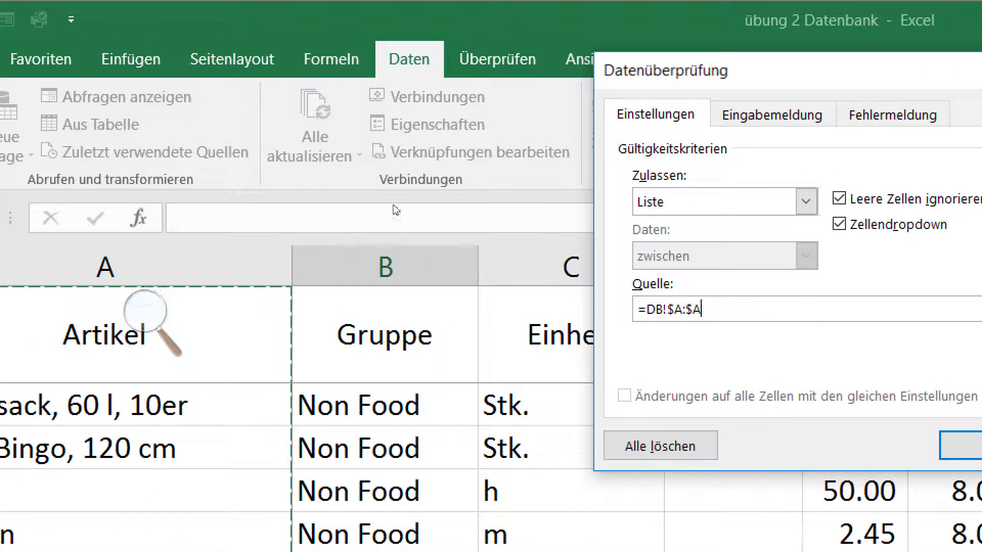
key(Return)
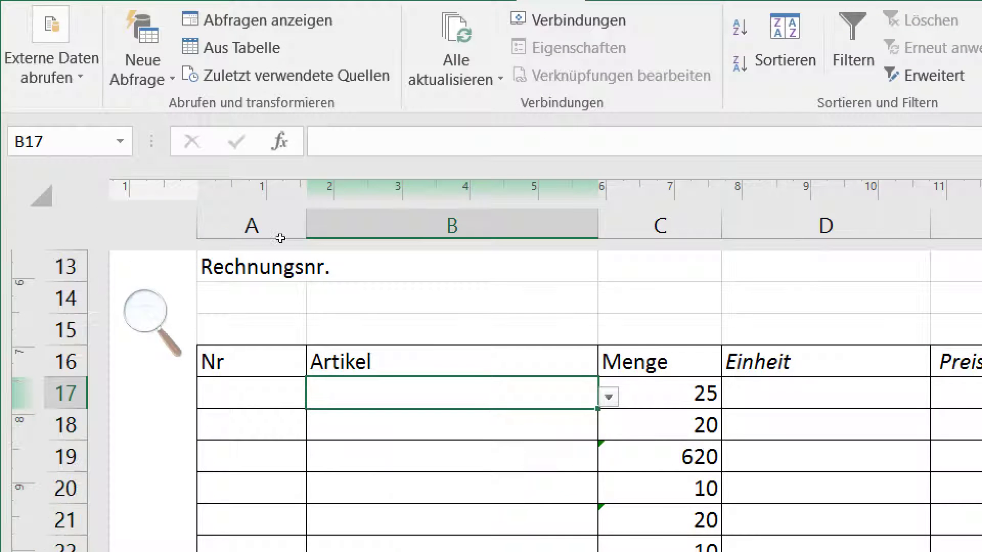
Choose Tisch Bingo, 120 cm from the cell's list as the first article in B17
key(alt+Down)
key(Up)
key(Up)
key(Up)
key(Up)
key(Up)
key(Up)
key(Up)
key(Up)
key(Up)
key(Up)
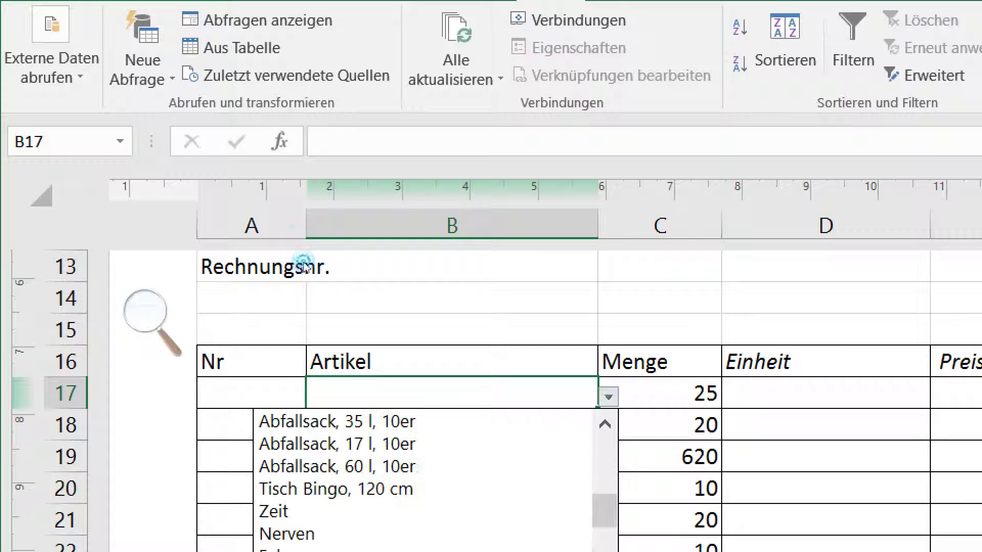
key(Down)
key(Down)
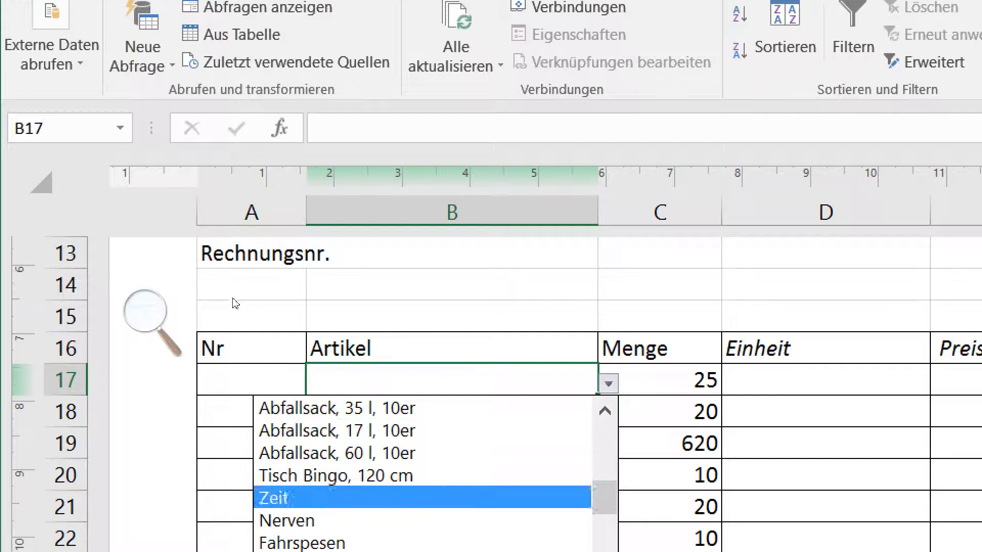
key(Return)
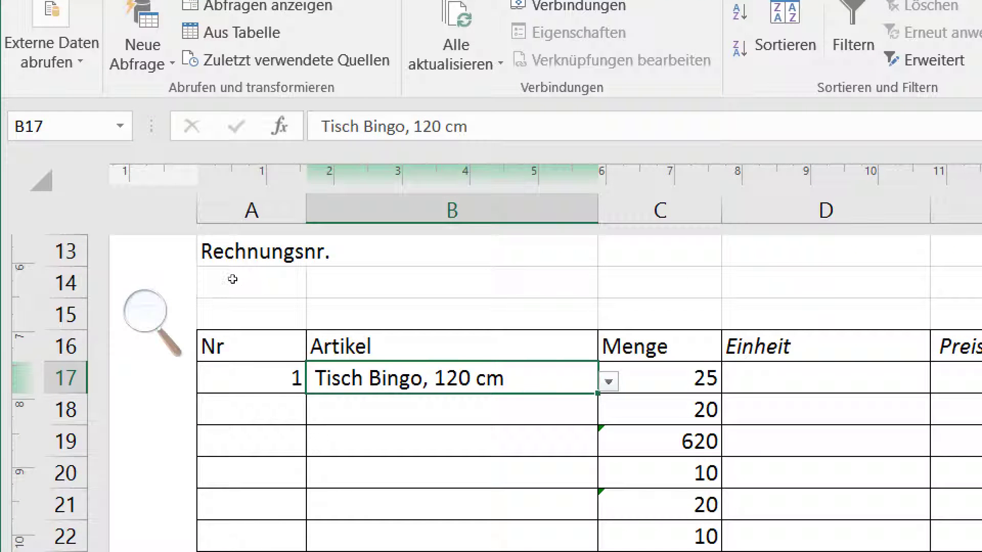
Set the article in B17 to Milch 2.5%, frisch, 0.5 l. from the cell's list
key(alt+Down)
key(Down)
key(Down)
key(Down)
key(Down)
key(Up)
key(Up)
key(Return)
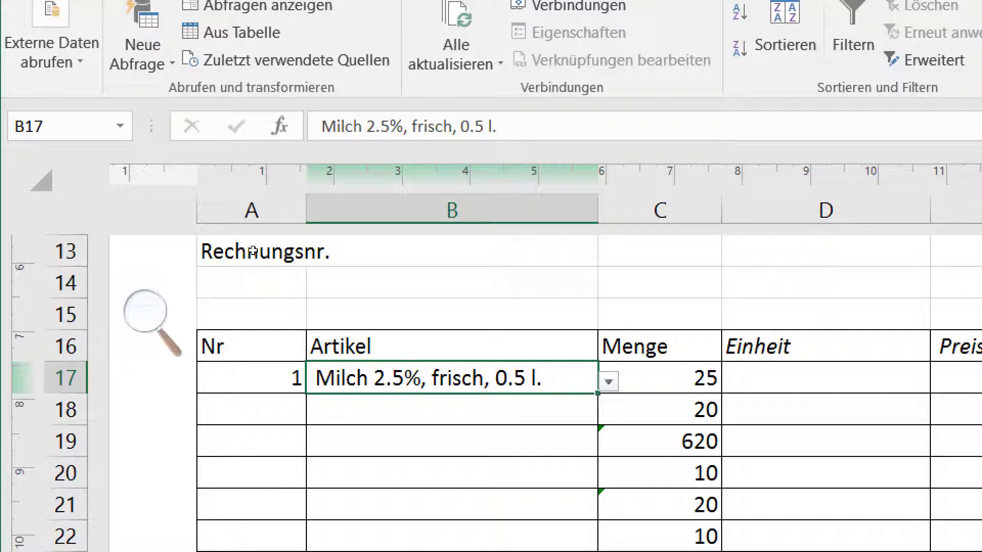
Delete the quantities in the Menge cells C17:C22
key(Tab)
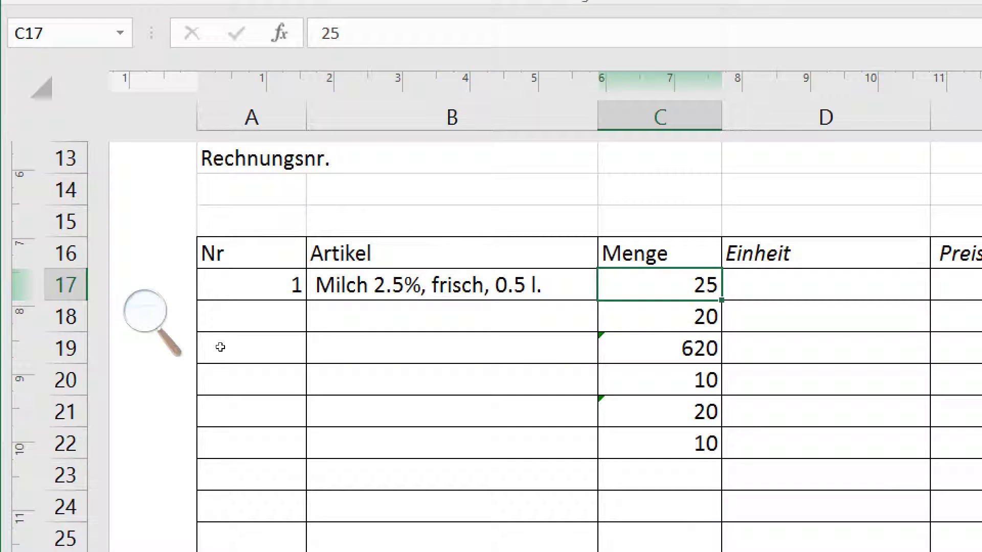
key(shift+Tab)
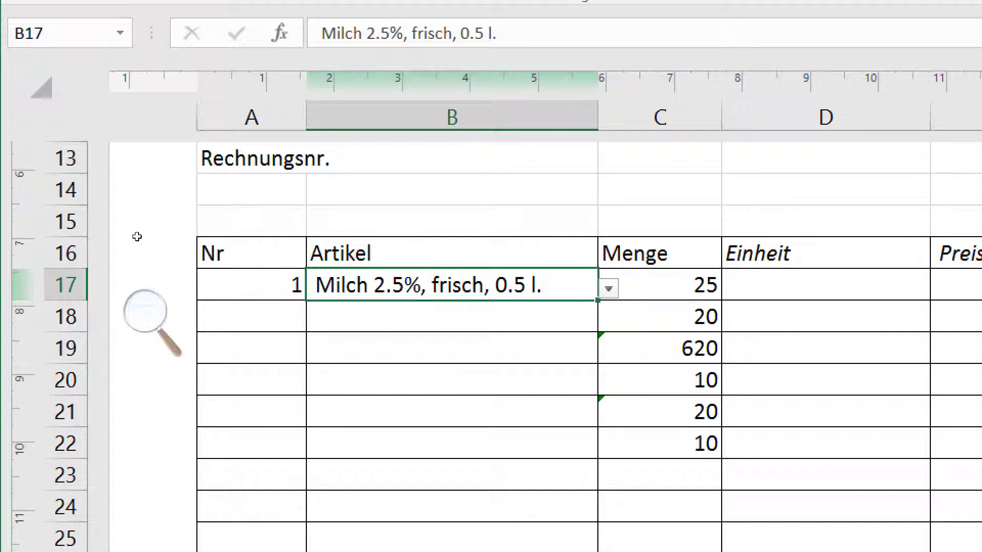
key(Tab)
key(shift+Down)
key(shift+Down)
key(shift+Down)
key(shift+Down)
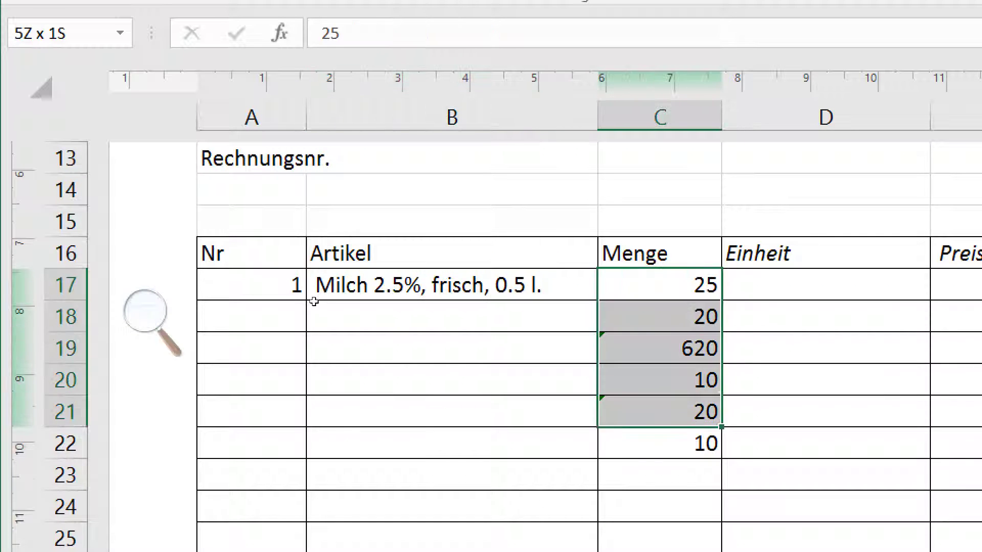
key(shift+Down)
key(Delete)
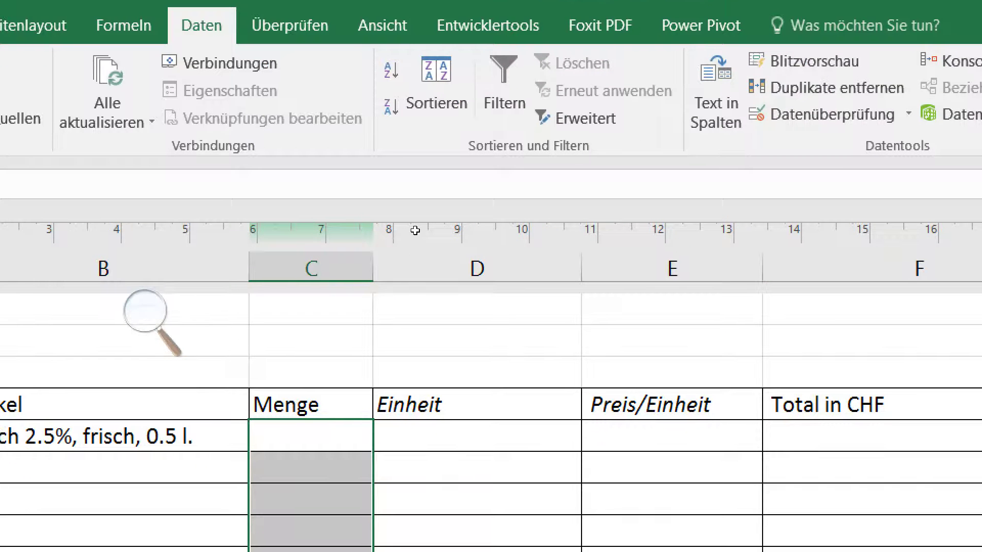
Begin a SVERWEIS formula in the Einheit cell D17 with the article in B17 as its search criterion
key(Right)
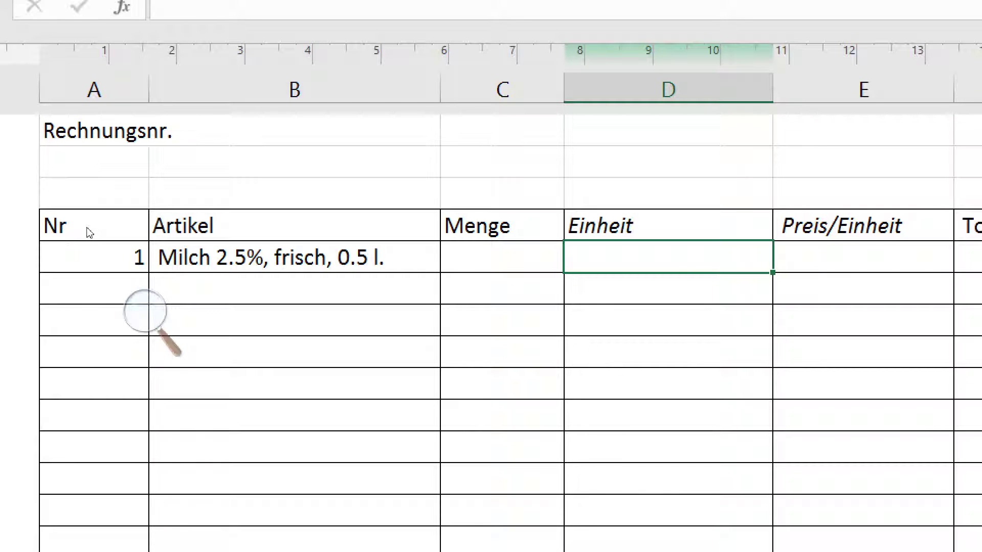
text(=sv)
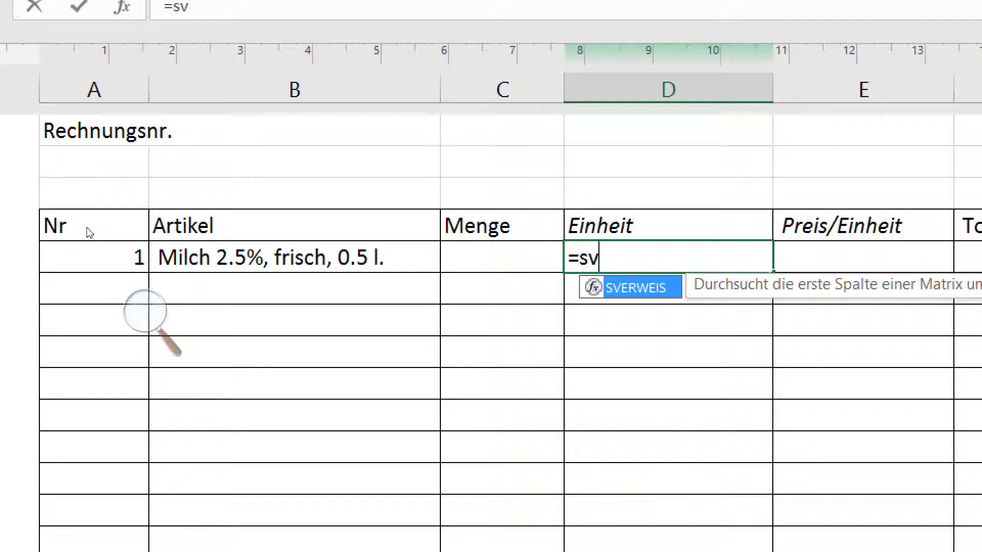
key(Tab)
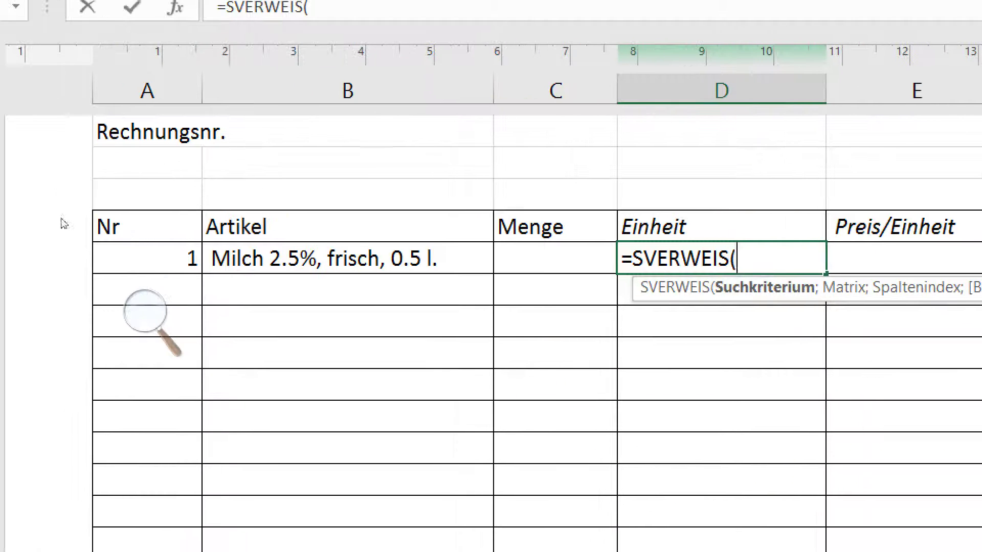
click(198, 255)
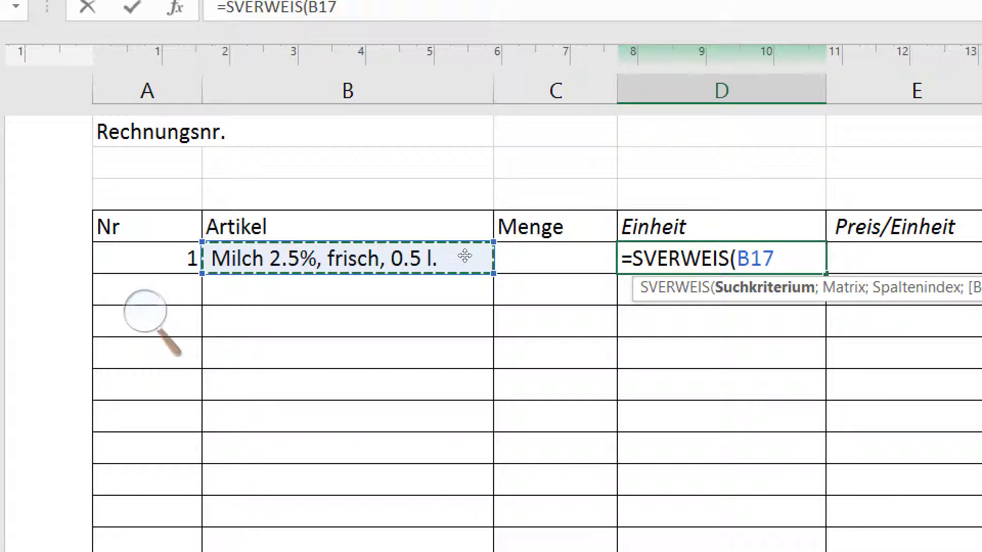
text(;)
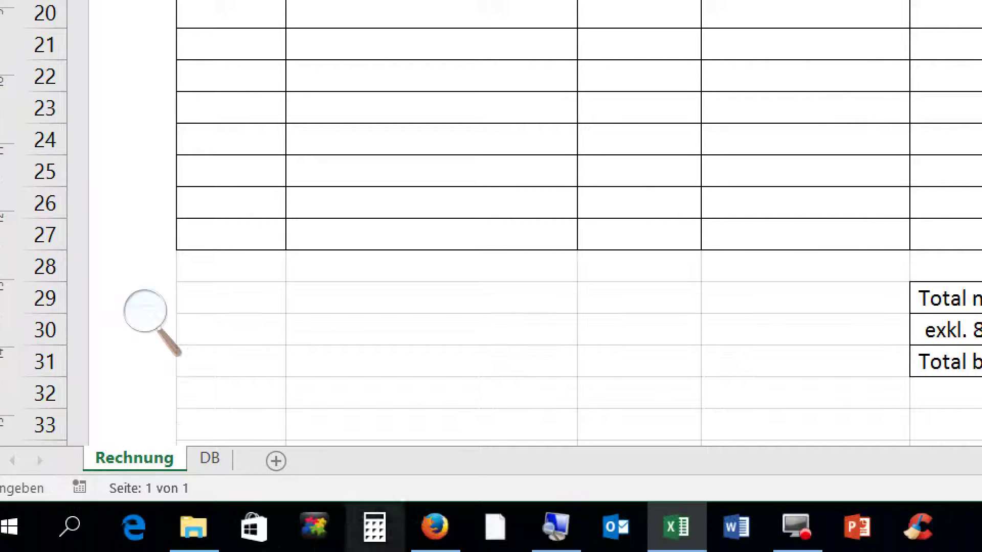
Use columns A to F of the DB sheet as the SVERWEIS formula's matrix (DB!A:F)
click(209, 458)
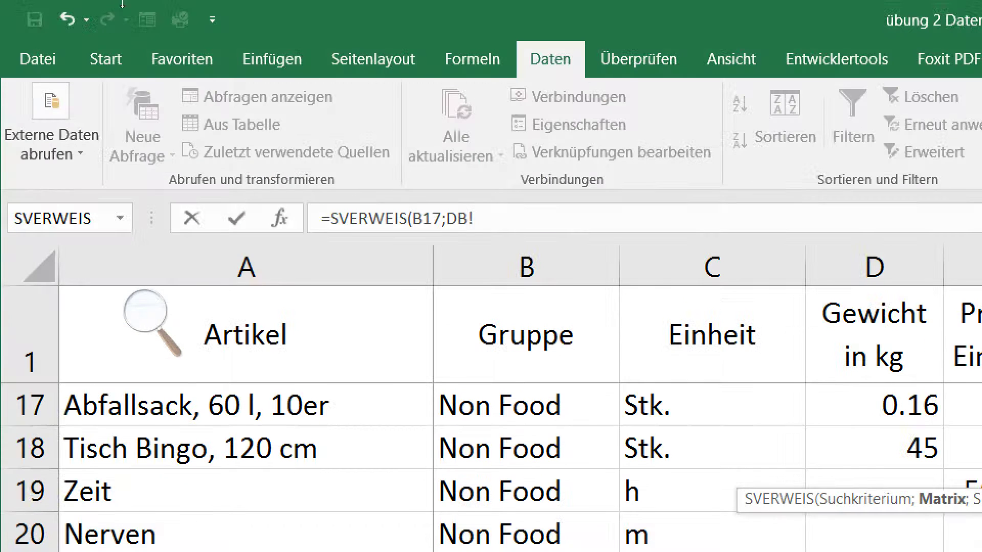
drag(281, 266, 675, 266)
drag(338, 134, 909, 131)
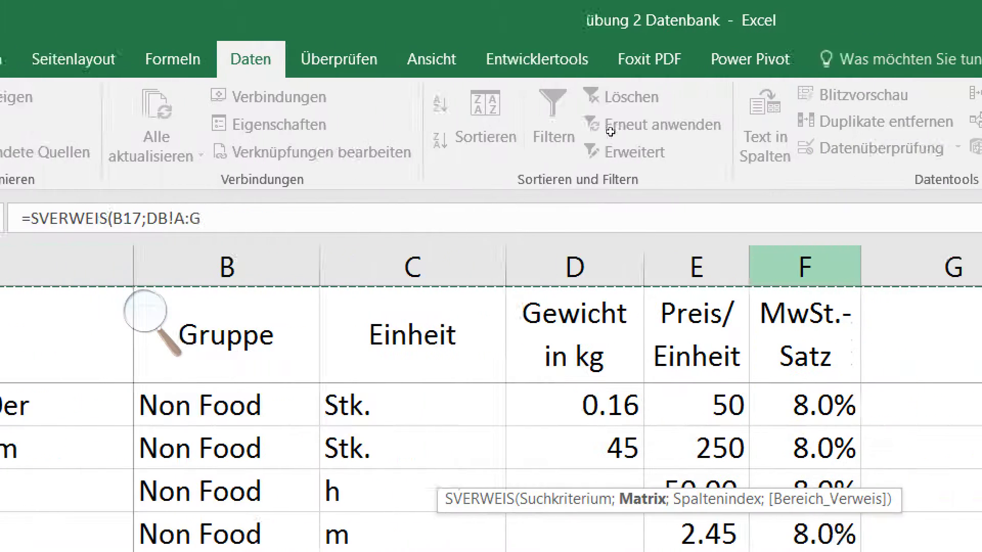
drag(610, 132, 753, 141)
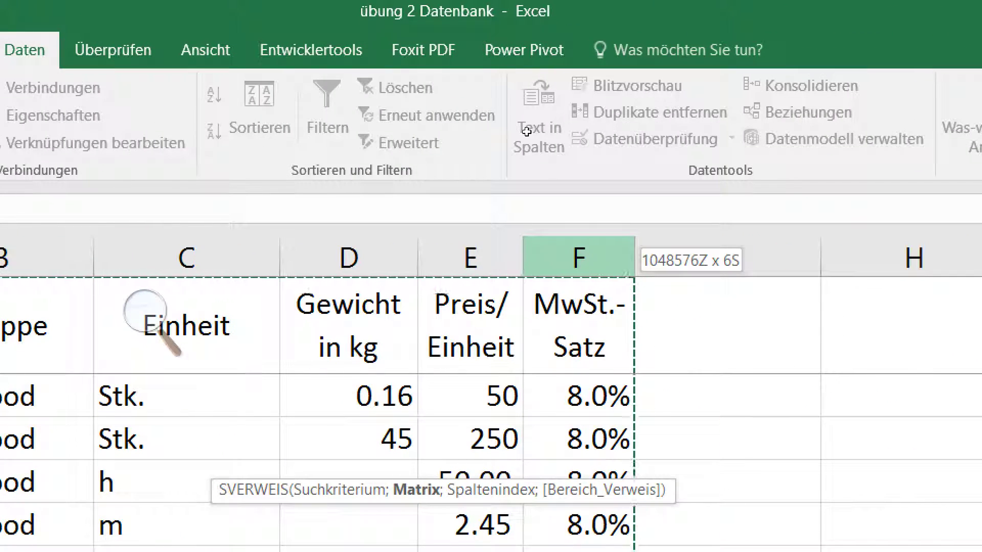
drag(527, 132, 536, 133)
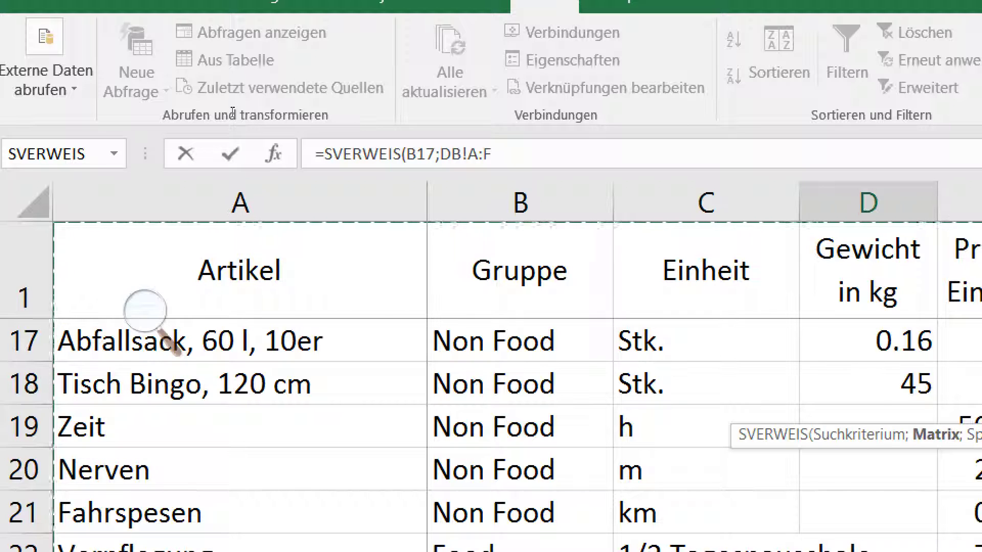
click(260, 112)
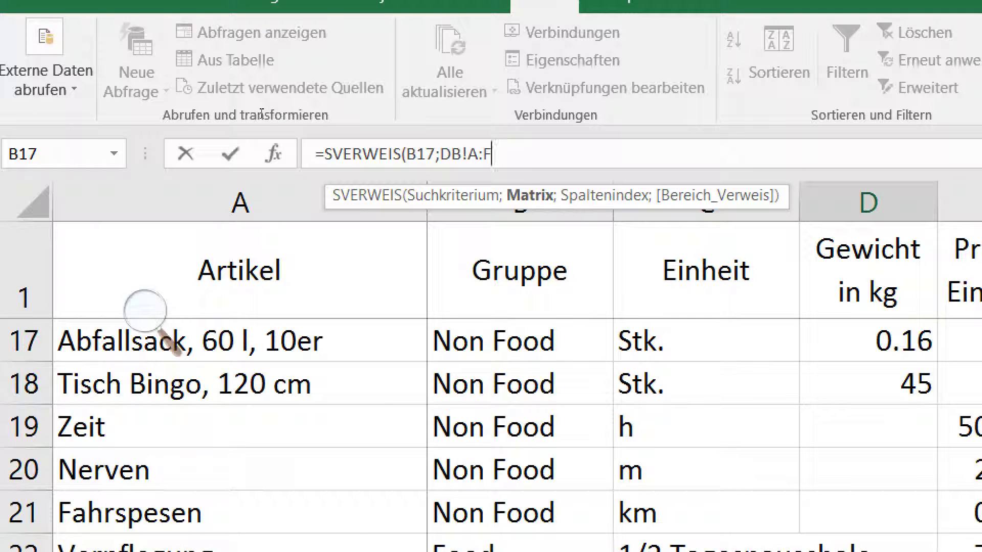
Complete the SVERWEIS formula with column index 3 and exact match (FALSCH), and enter it in D17
text(;)
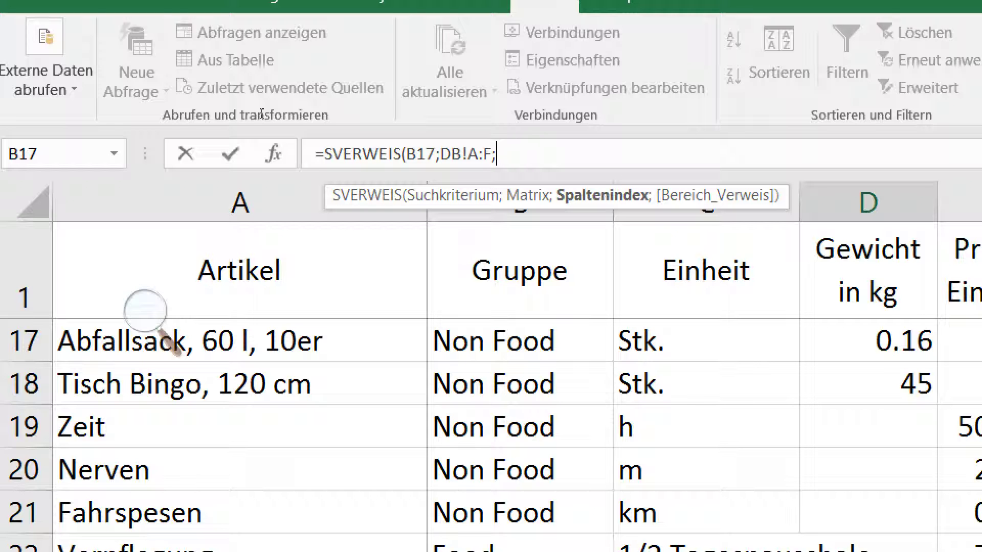
click(417, 159)
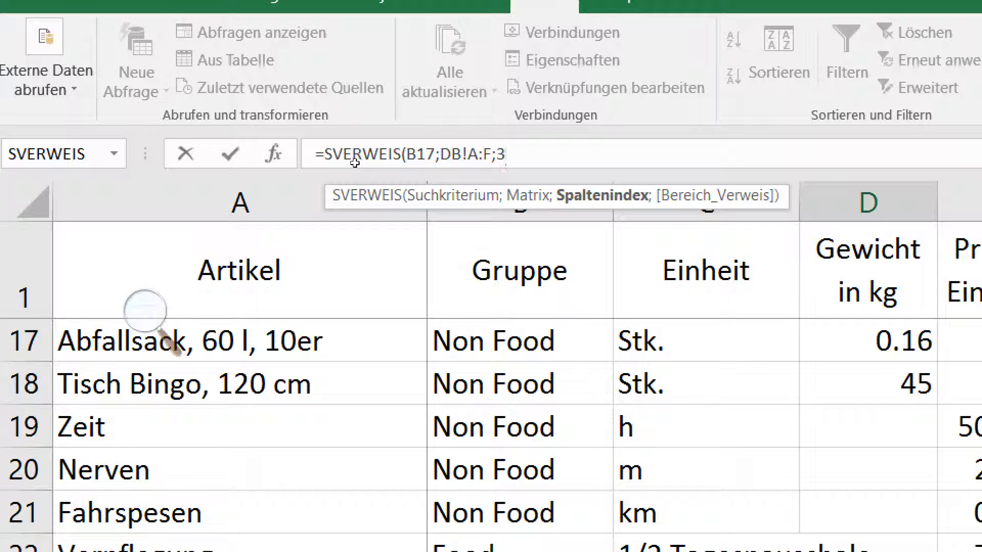
text(;)
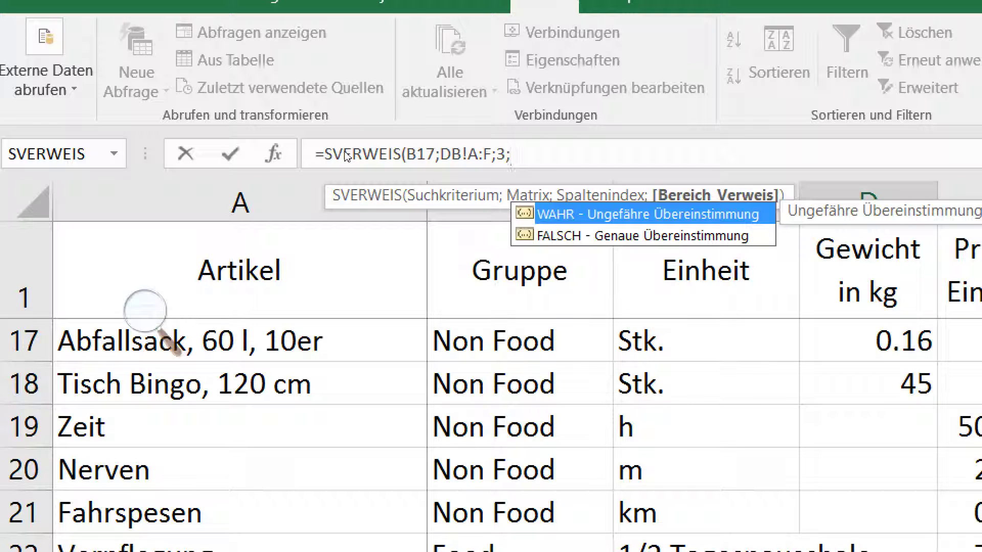
key(Down)
key(Tab)
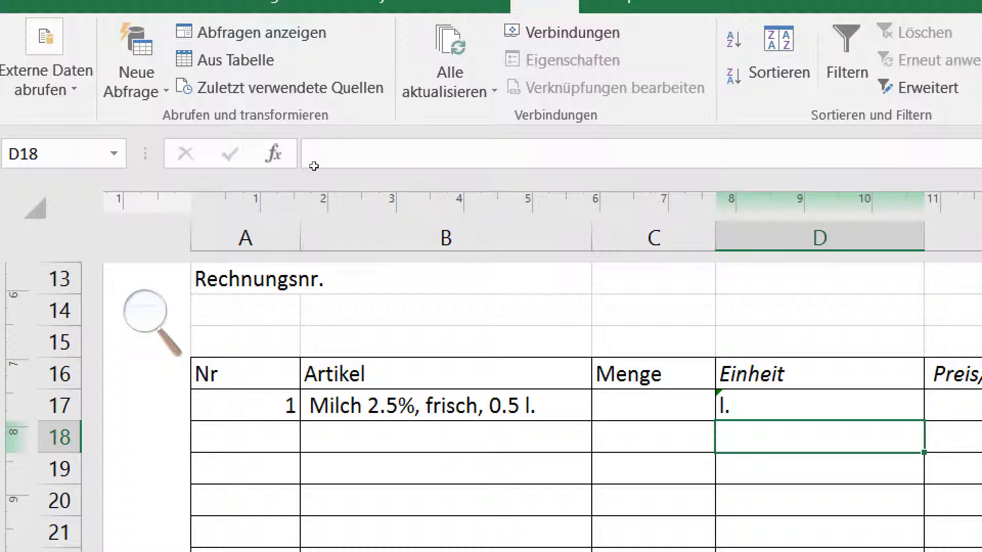
Choose the article Kugelschreiber N1, blau in cell B17 to test the Einheit lookup
key(Up)
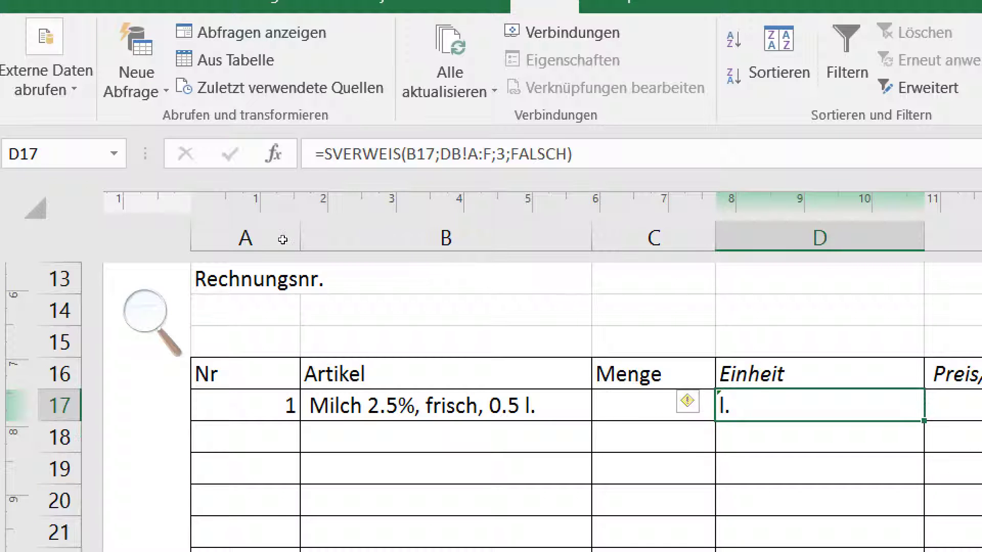
key(Left)
key(Left)
key(alt+Down)
key(Down)
key(Down)
key(Down)
key(Down)
key(Return)
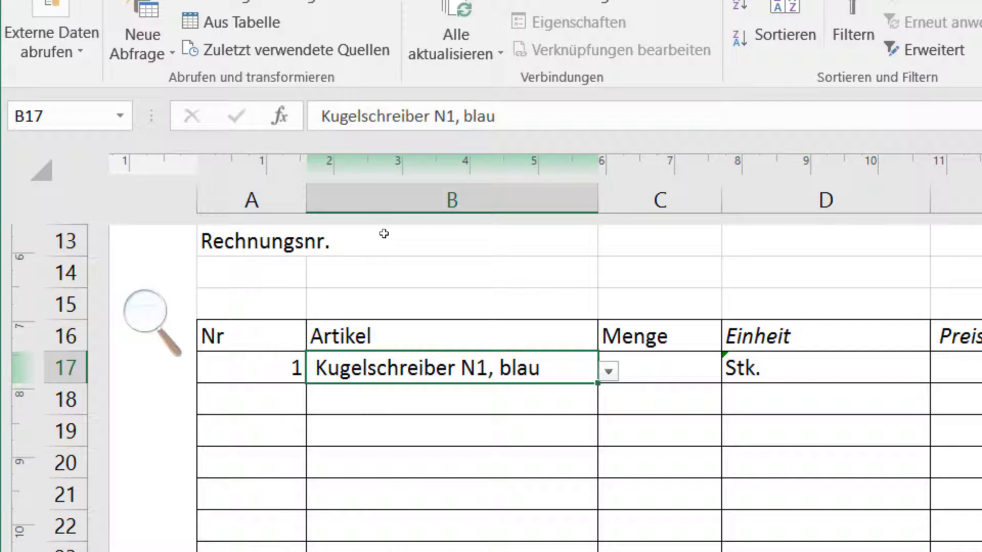
Change the article in B17 to Gutschein 10 CHF from the article list
key(alt+Down)
key(Down)
key(Down)
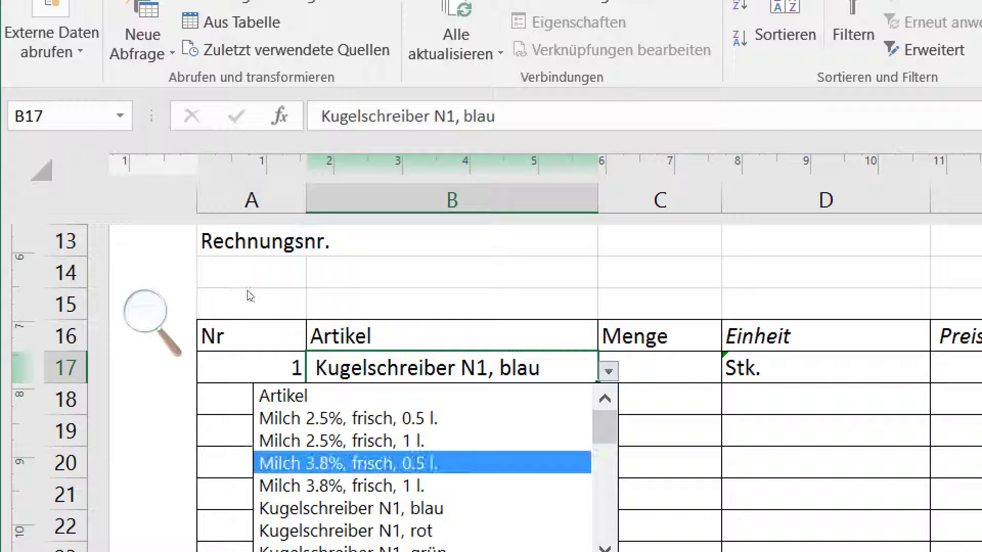
key(Down)
key(Down)
key(Down)
key(Down)
key(Down)
key(Up)
key(Up)
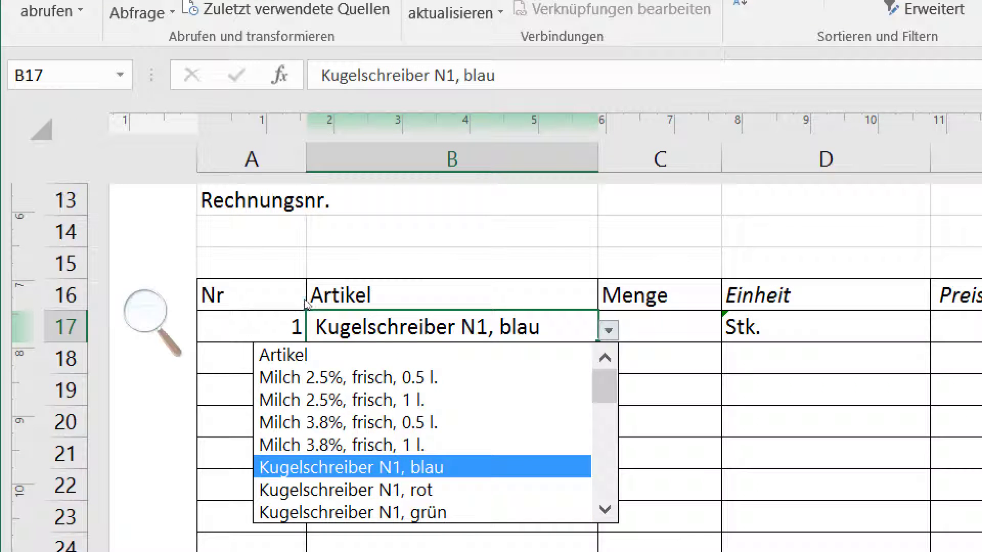
key(Down)
key(Down)
key(Down)
key(Down)
key(Down)
key(Down)
key(Down)
key(Down)
key(Up)
key(Up)
key(Return)
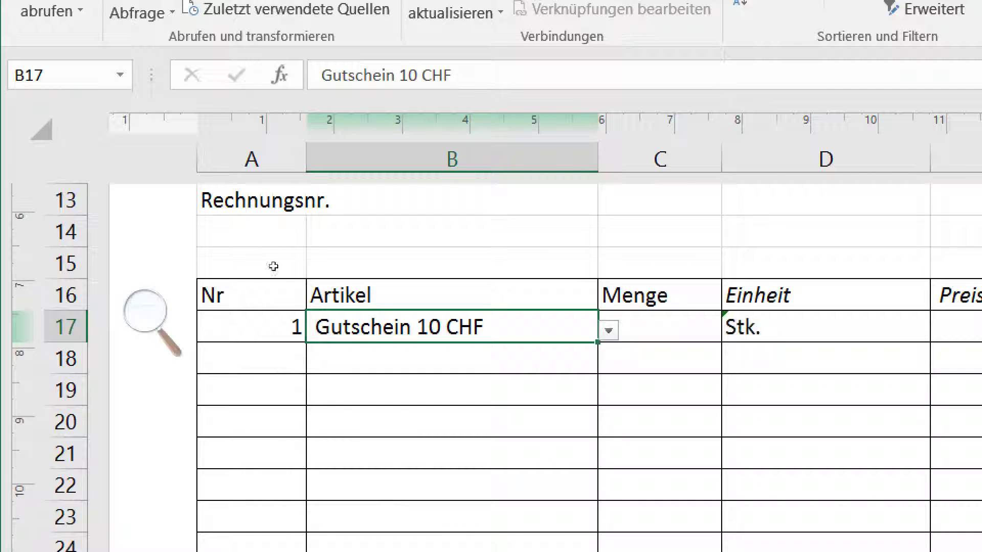
Replace the article in B17 with Abfallsack, 17 l, 10er from the article list
key(alt+Down)
key(Down)
key(Down)
key(Down)
key(Down)
key(Down)
key(Down)
key(Down)
key(Down)
key(Down)
key(Down)
key(Down)
key(Down)
key(Down)
key(Down)
key(Down)
key(Down)
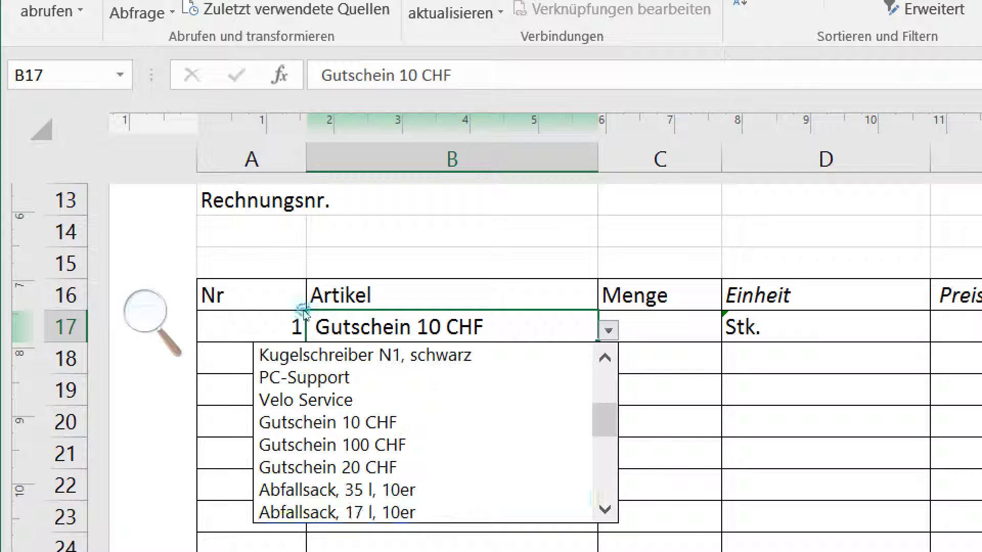
key(Return)
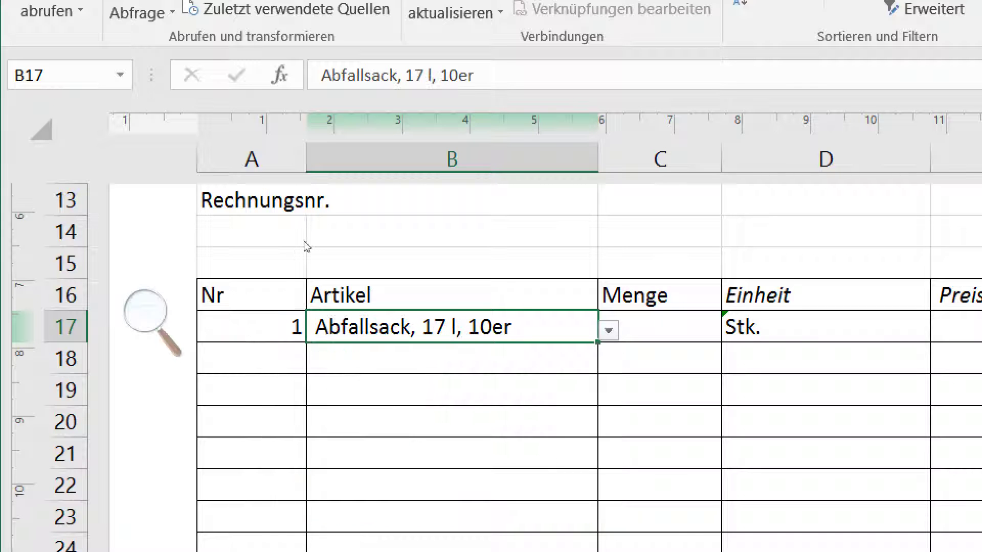
Test the lookup with Tomaten as the article in B17, and clear the cell again
key(alt+Down)
key(Down)
key(Down)
key(Down)
key(Down)
key(End)
key(Up)
key(Down)
key(Return)
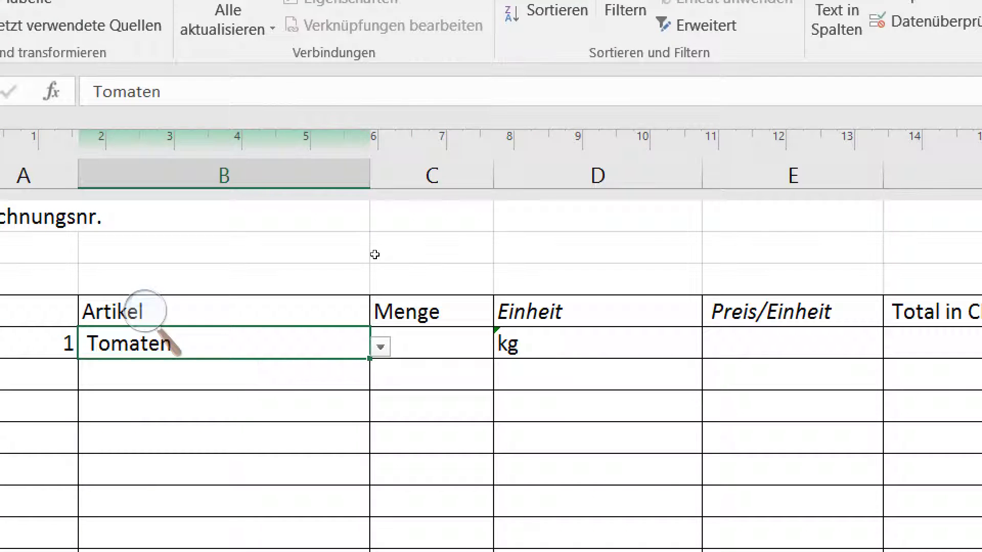
key(Delete)
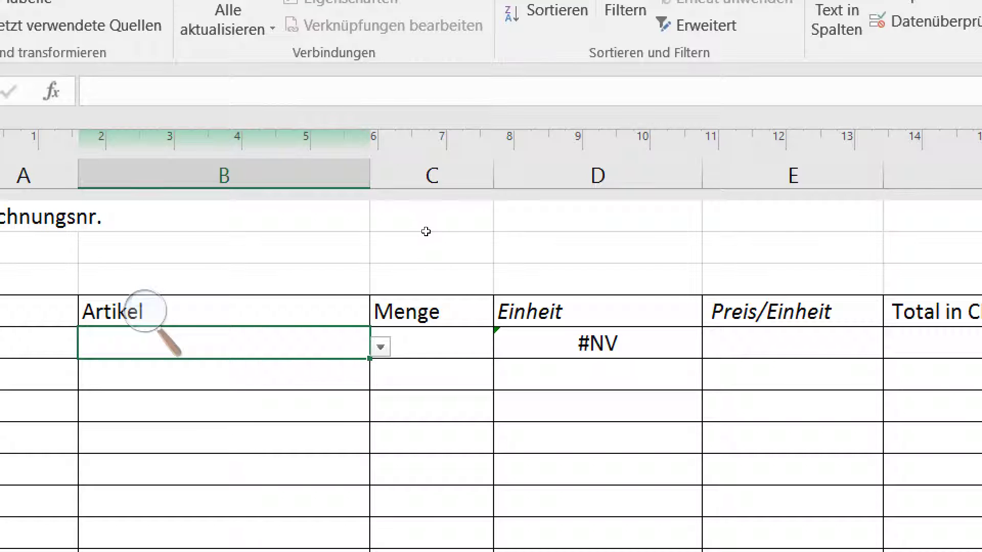
Put a WENN function in front of the SVERWEIS in D17, with B17="" as its logical test
key(Right)
key(Right)
key(F2)
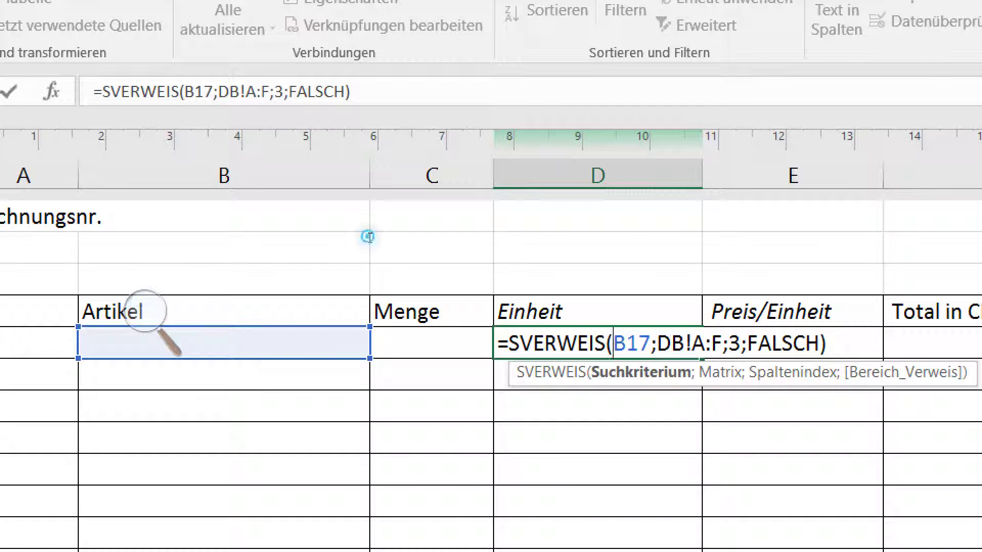
key(Left)
key(Left)
key(Left)
key(Left)
key(Left)
key(Left)
key(Left)
key(Left)
key(Left)
text(wenn)
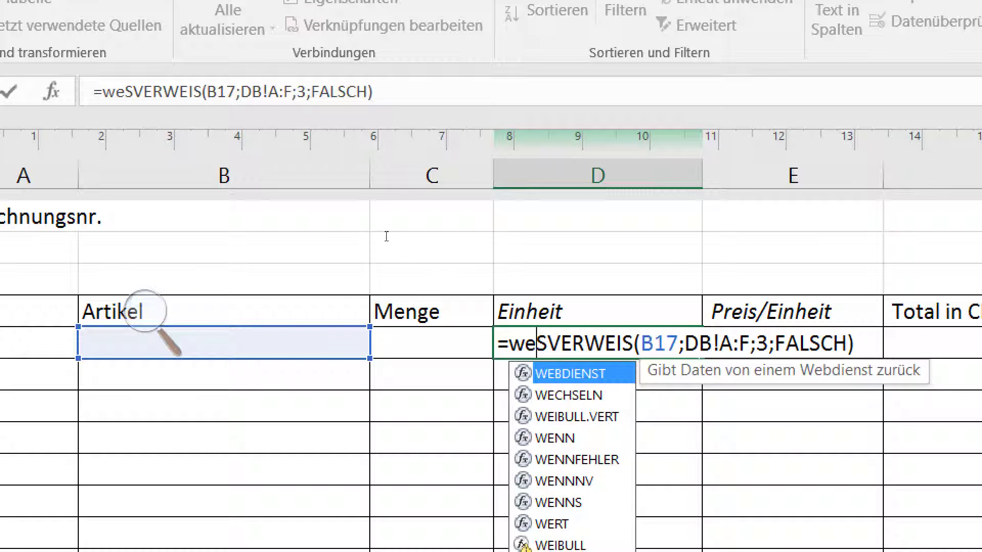
key(Tab)
key(Left)
key(Left)
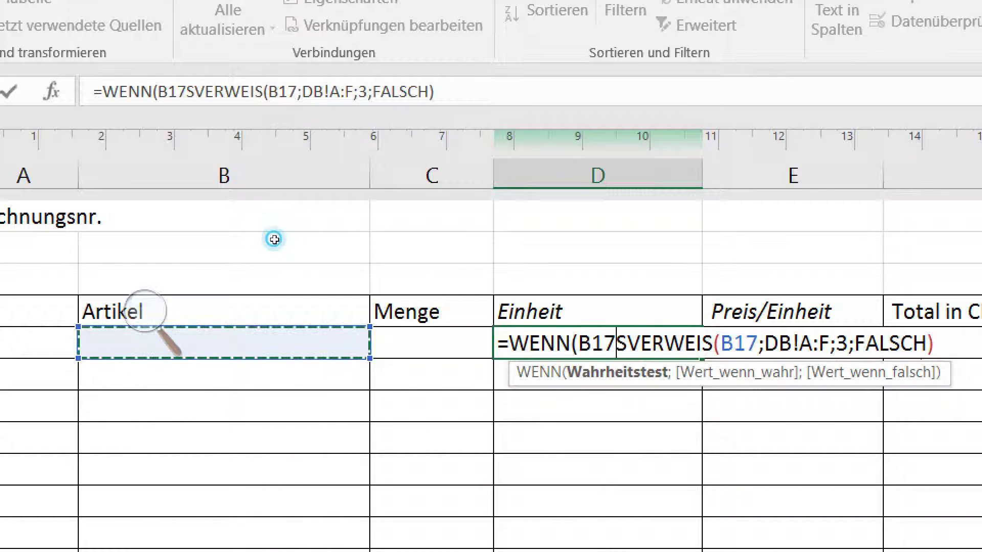
text(="";)
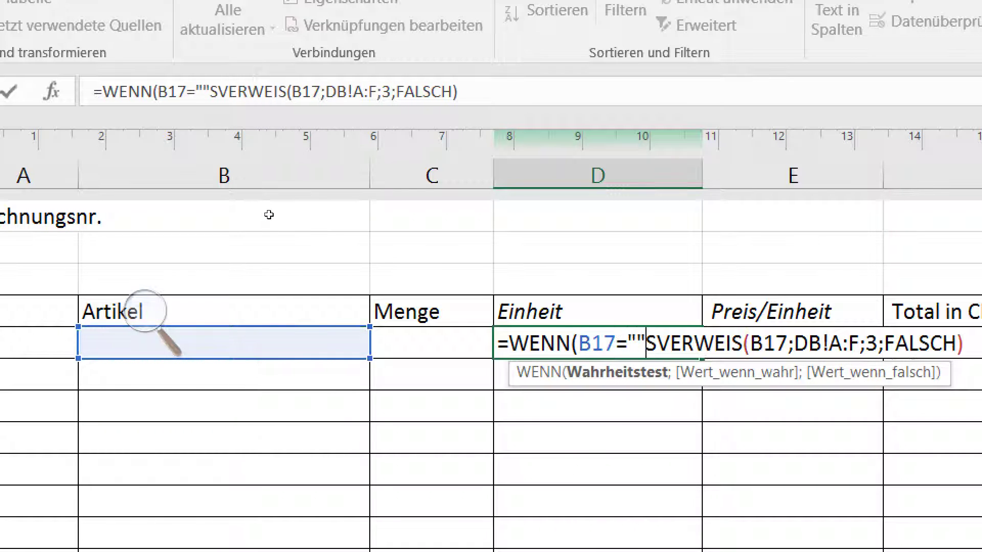
Complete the WENN in D17 with "" as the true value and the SVERWEIS as the false value, and enter the formula
text("")
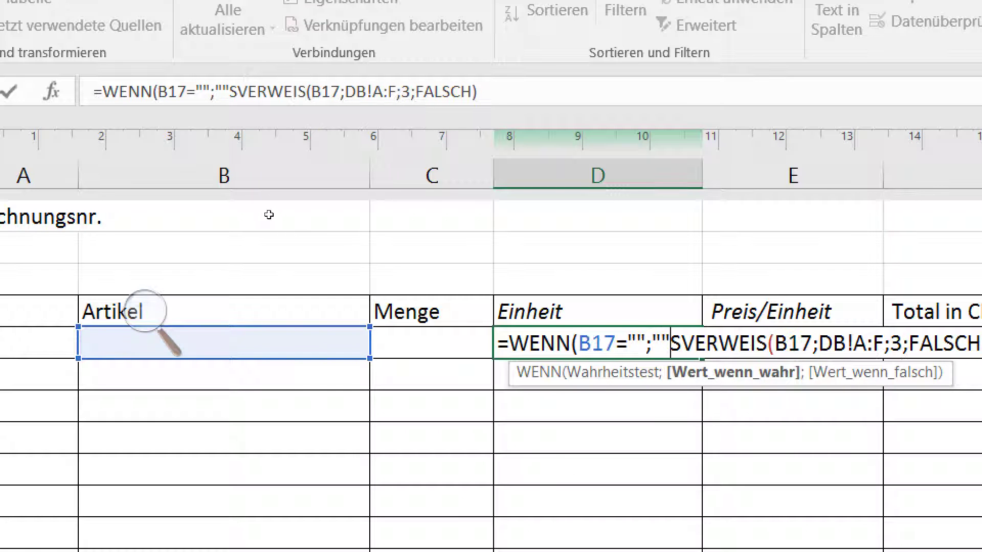
text(;)
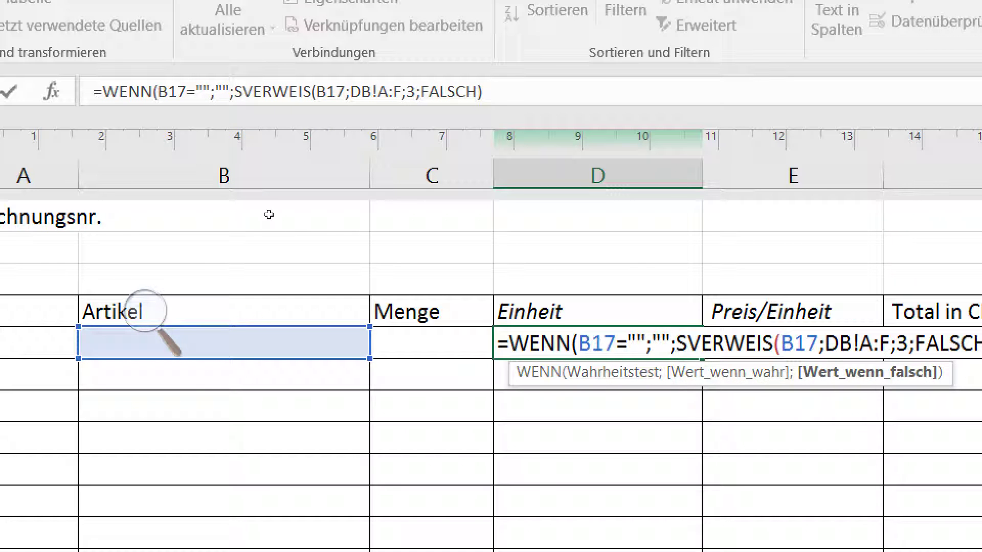
key(Return)
key(Return)
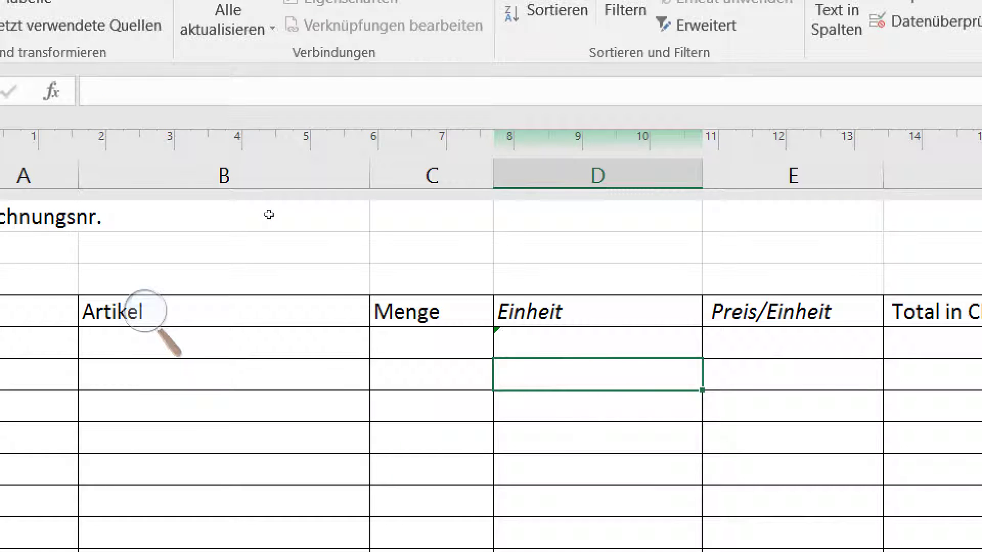
Fill the WENN formula from D17 down the Einheit column to the last row of the invoice table
key(Up)
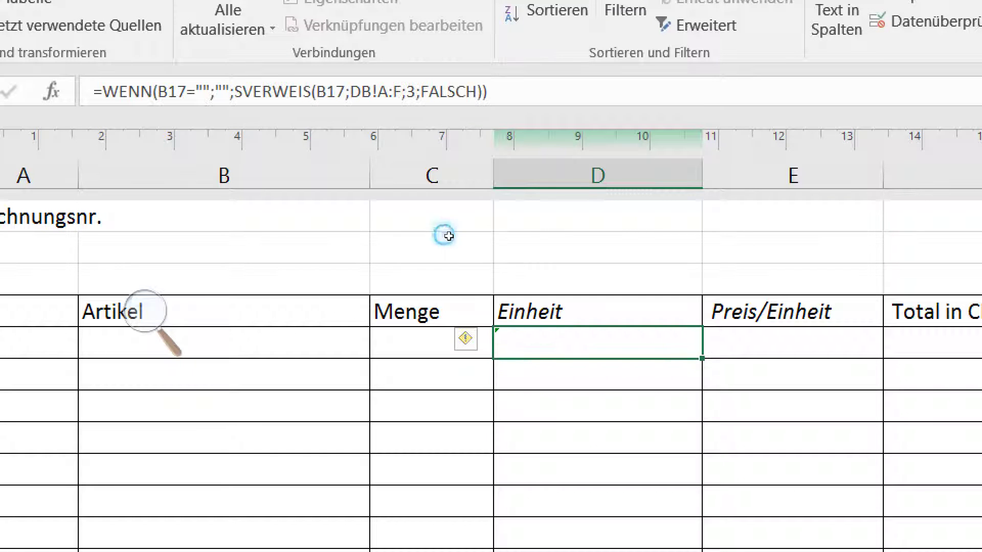
key(ctrl+shift+Down)
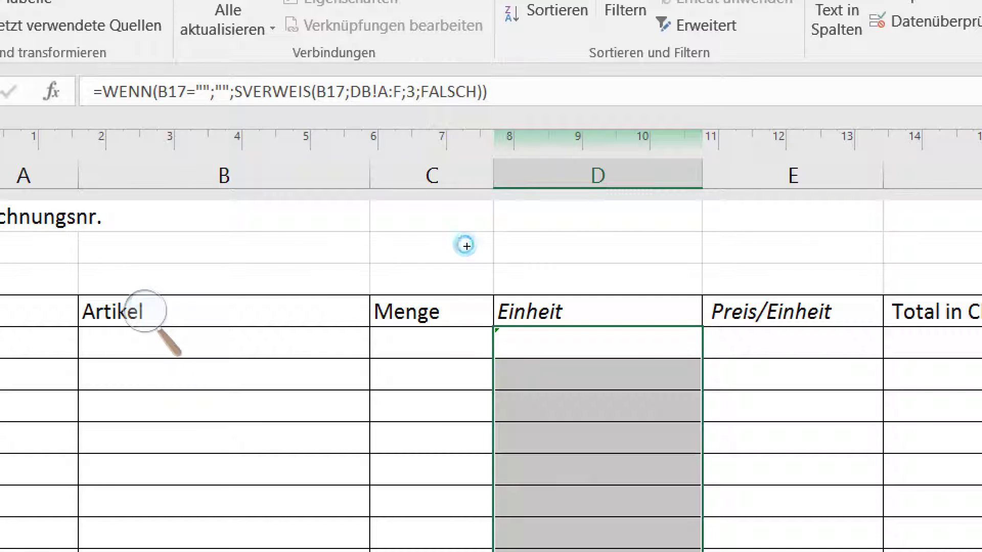
scroll(467, 246, down, 4)
scroll(469, 247, up, 6)
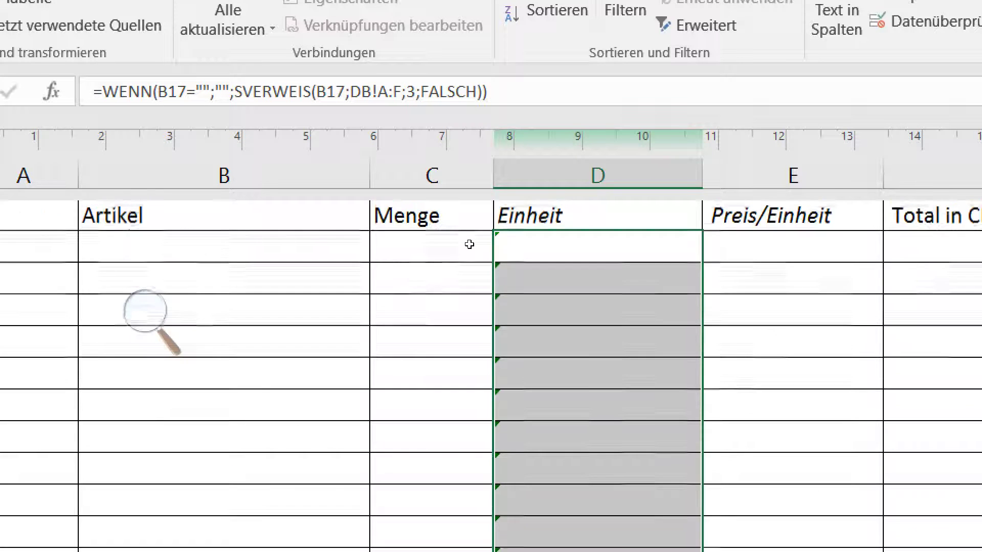
Fill the first invoice row with the article Dopping and a quantity of 10
click(233, 232)
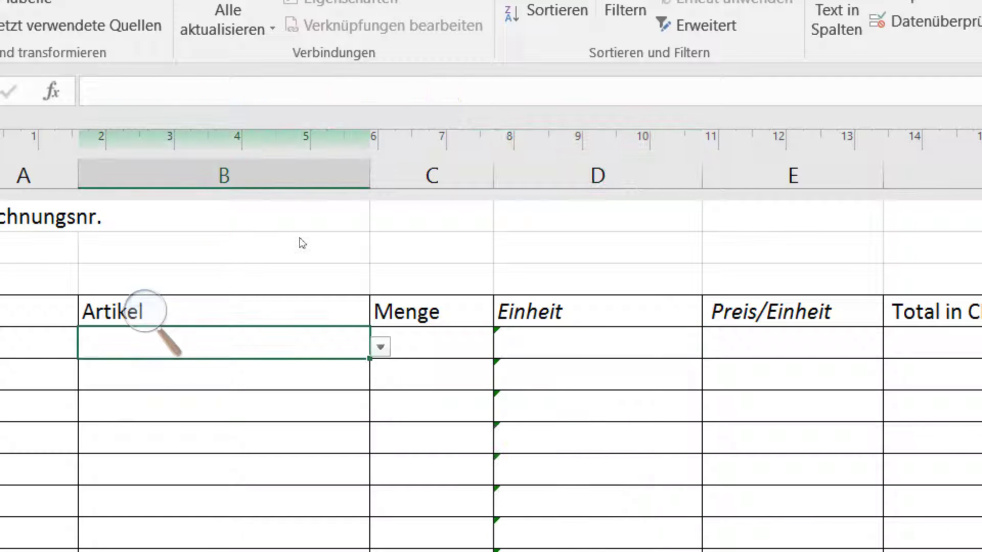
key(alt+Down)
key(Up)
key(Up)
key(Return)
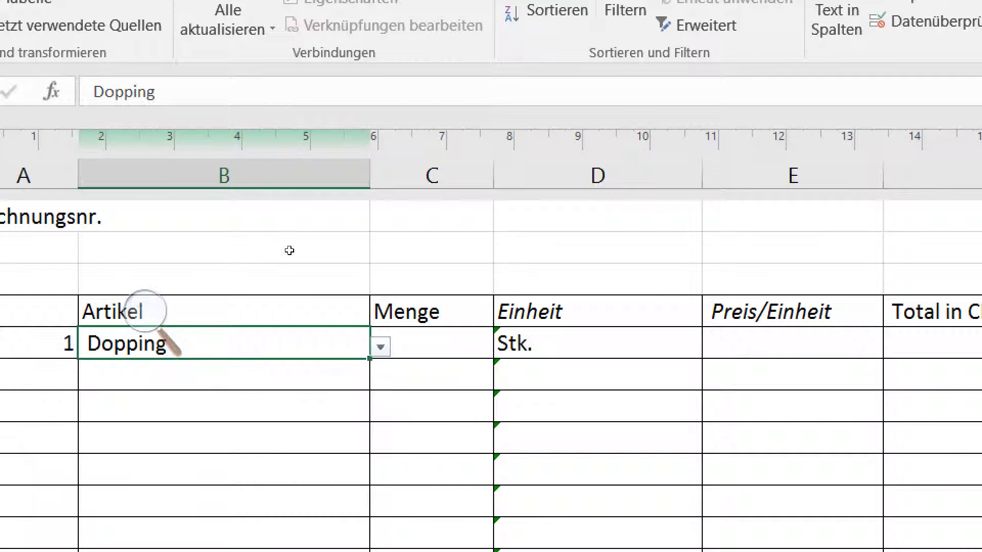
key(Tab)
text(10)
key(Return)
key(Left)
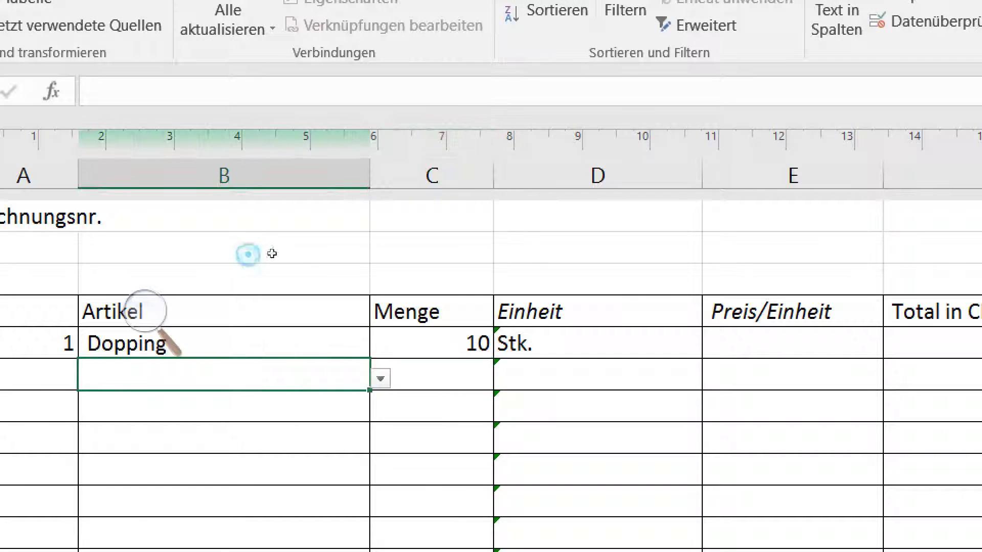
Fill the second invoice row with the article Tomaten and a quantity of 10
key(alt+Down)
key(Down)
key(Down)
key(Return)
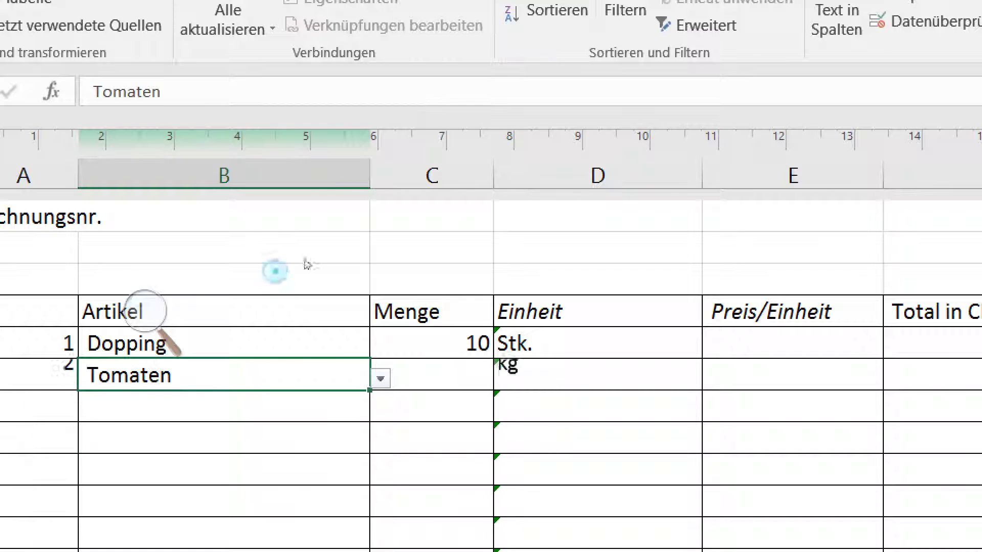
key(Tab)
text(10)
key(Return)
key(Left)
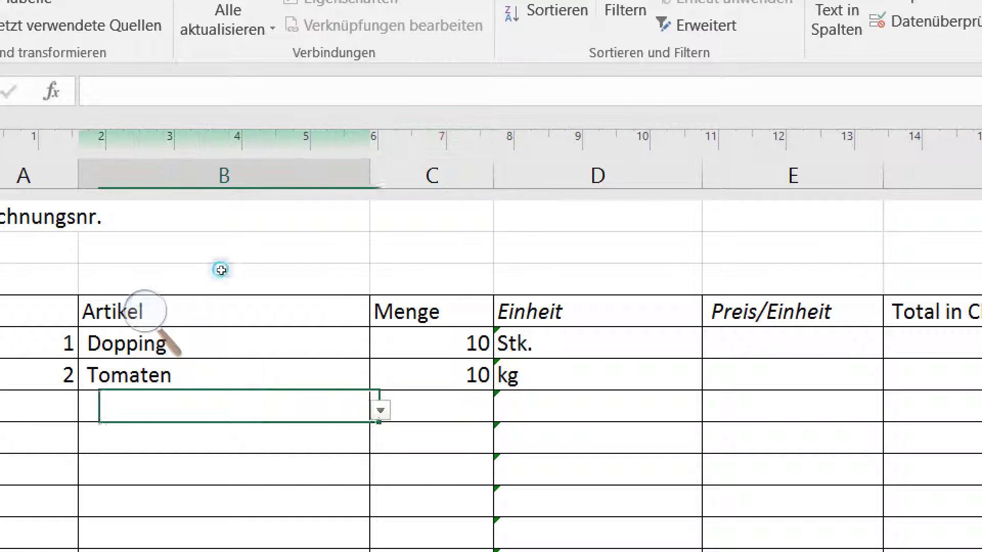
Fill the third invoice row with the article Fahrspesen and a quantity of 250
key(alt+Down)
key(Up)
key(Up)
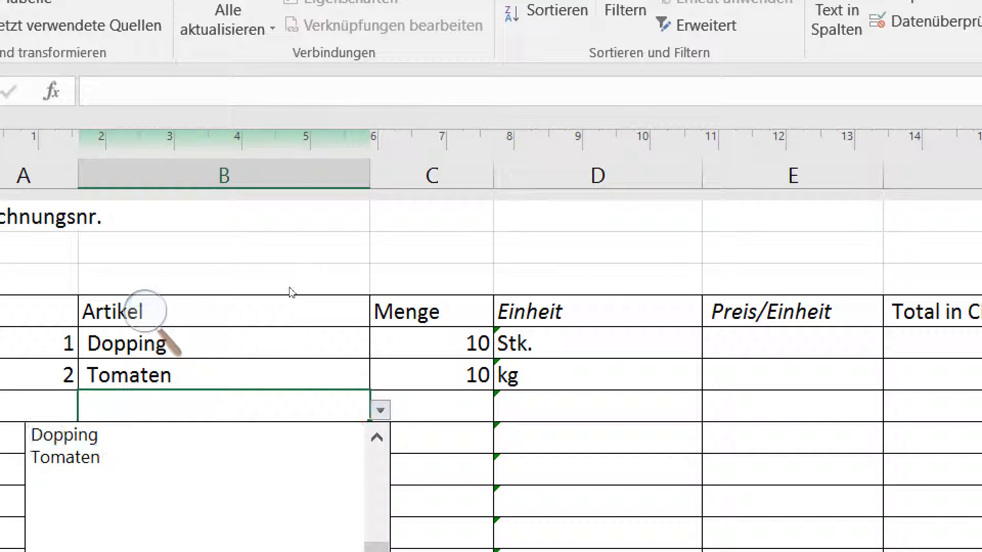
key(Down)
scroll(300, 289, up, 1)
key(Up)
key(Up)
key(Up)
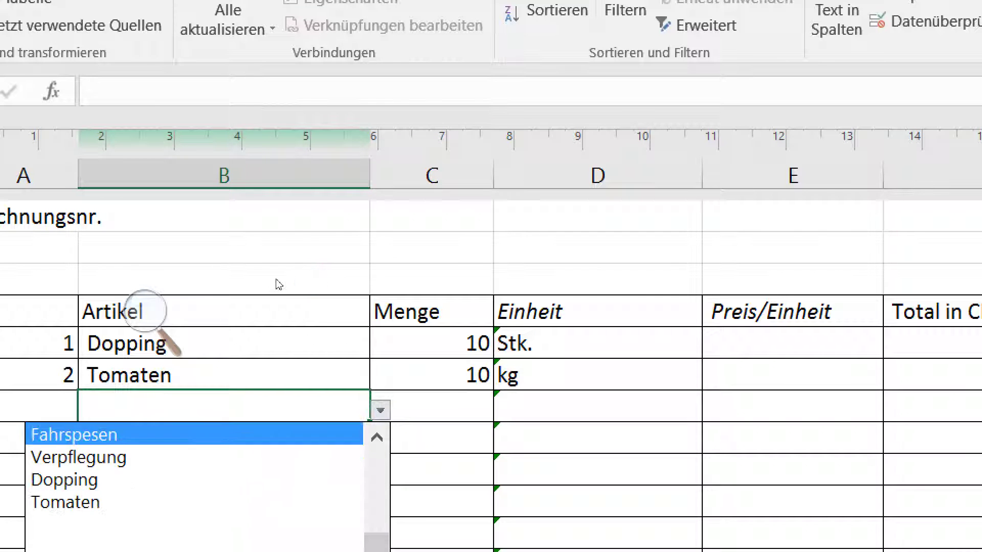
key(Return)
key(Right)
text(250)
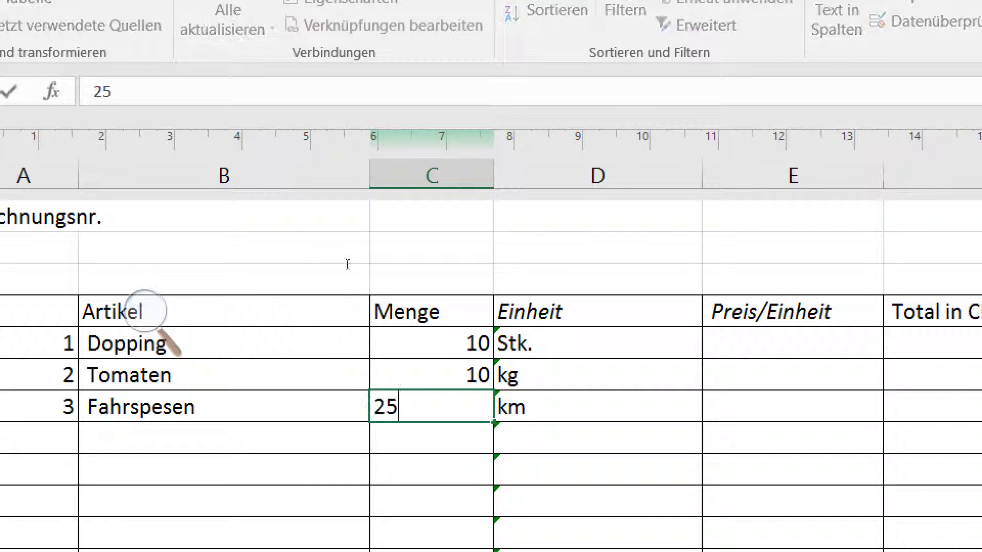
key(Return)
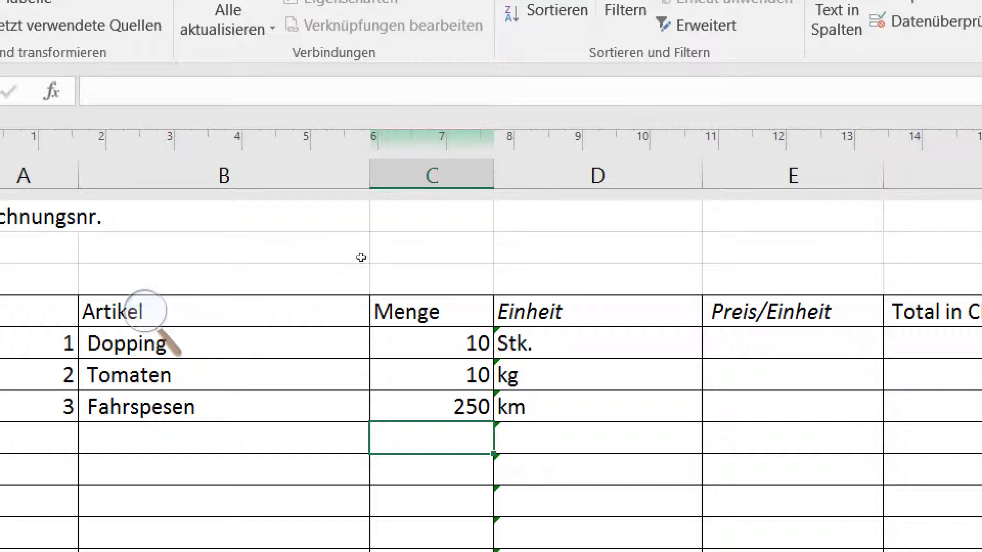
Begin a SVERWEIS formula in the Preis/Einheit cell E17 with the article in B17 as its search criterion
key(Up)
key(Up)
key(Up)
key(Up)
key(Right)
key(Right)
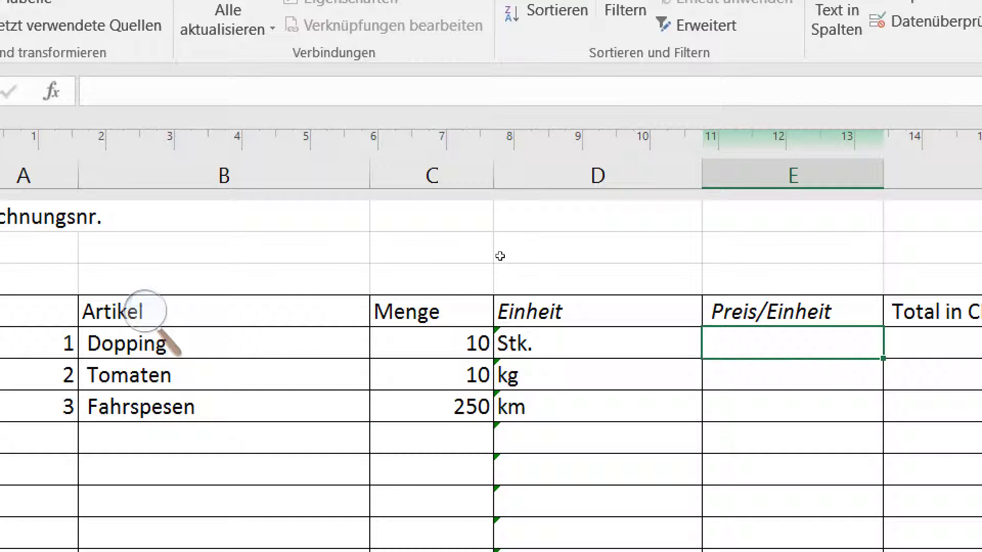
text(=sverweis()
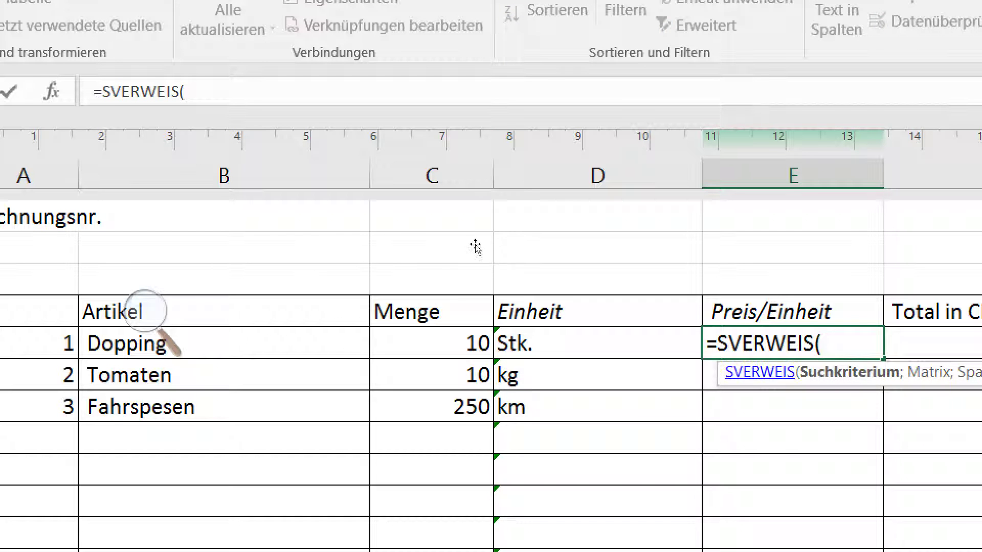
key(Left)
key(Left)
key(Left)
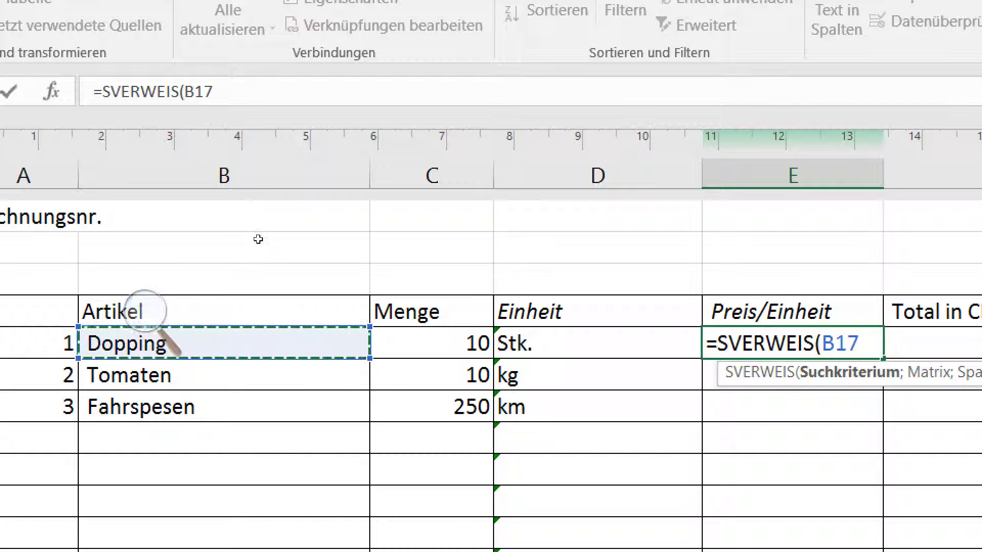
text(;)
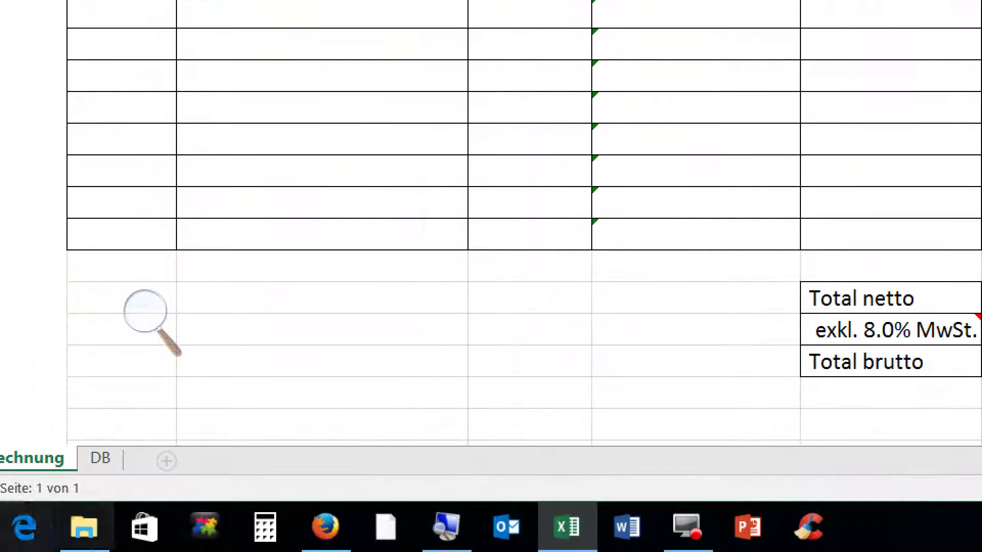
Set columns A to F of the DB sheet (DB!A:F) as the matrix of the SVERWEIS formula in E17
click(100, 458)
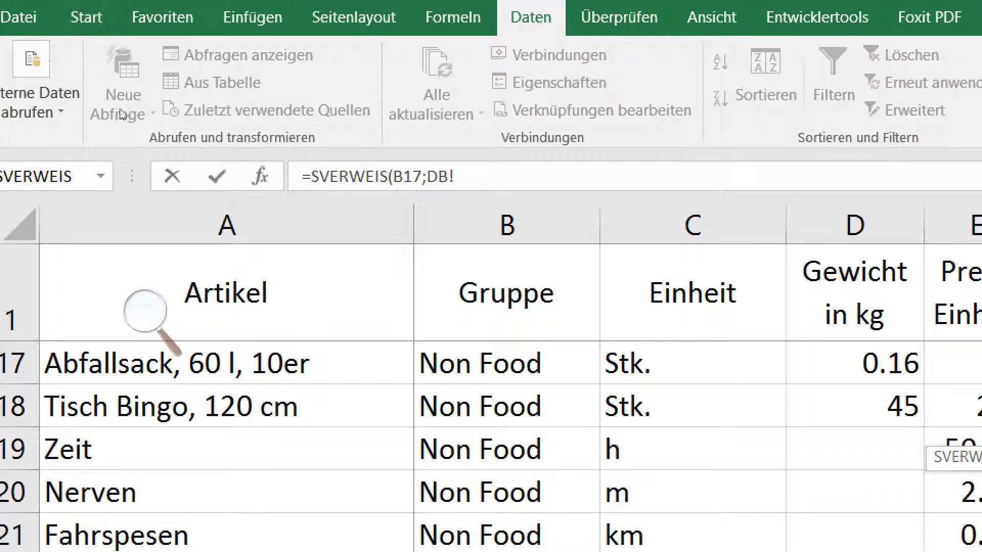
key(ctrl+space)
key(shift+Right)
key(shift+Right)
key(shift+Right)
key(shift+Right)
key(shift+Right)
key(shift+Right)
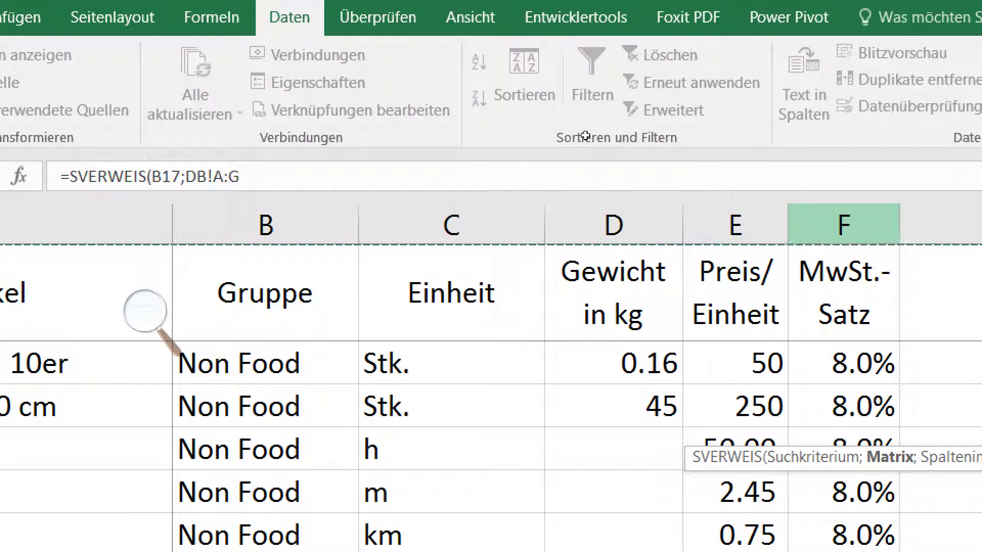
key(shift+Left)
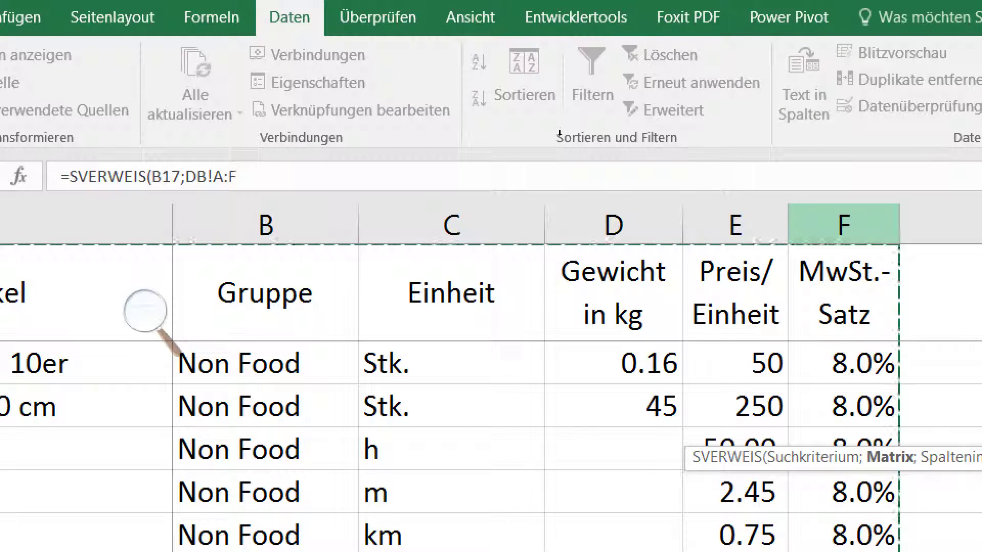
Complete the SVERWEIS formula in E17 with column index 5 and FALSCH for an exact match
text(;)
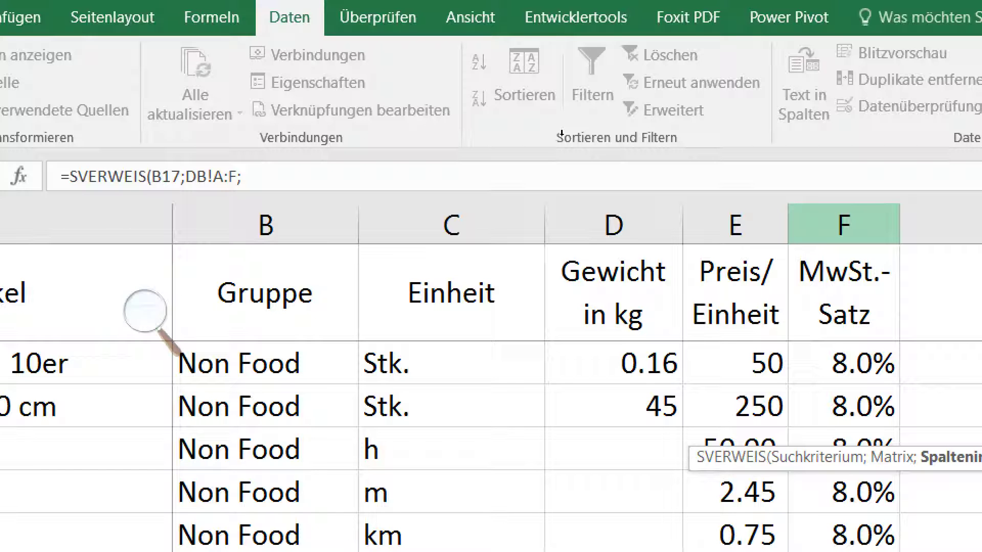
text(5;)
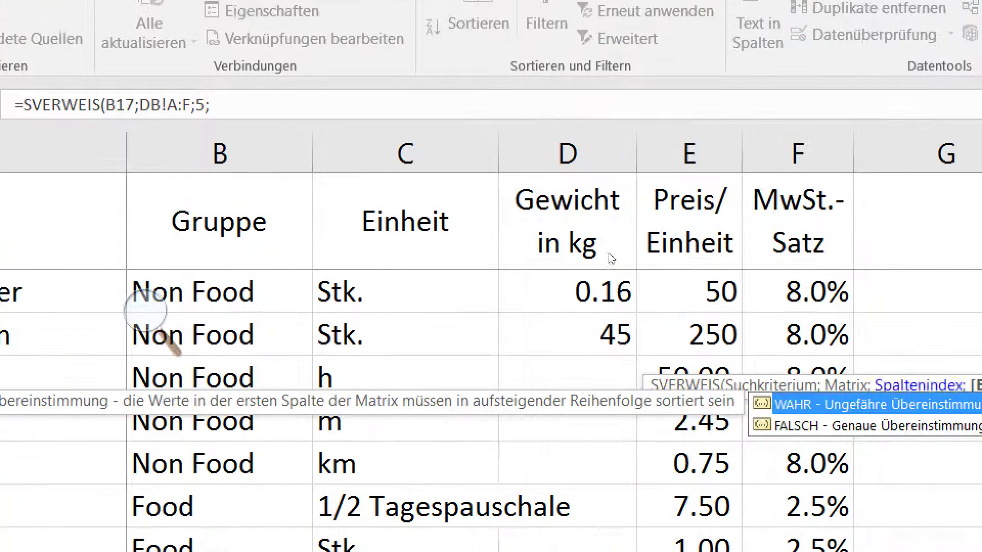
text(FALSCH)
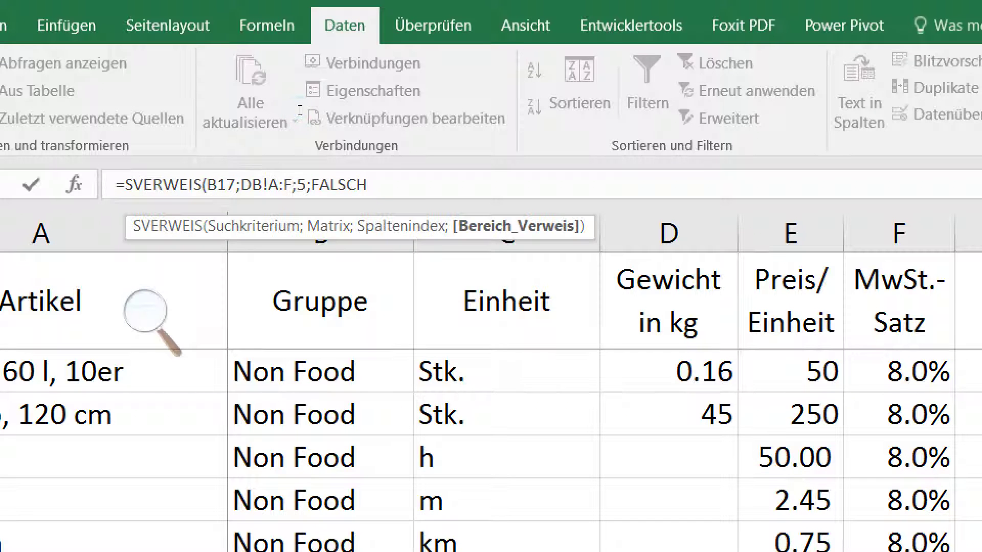
text())
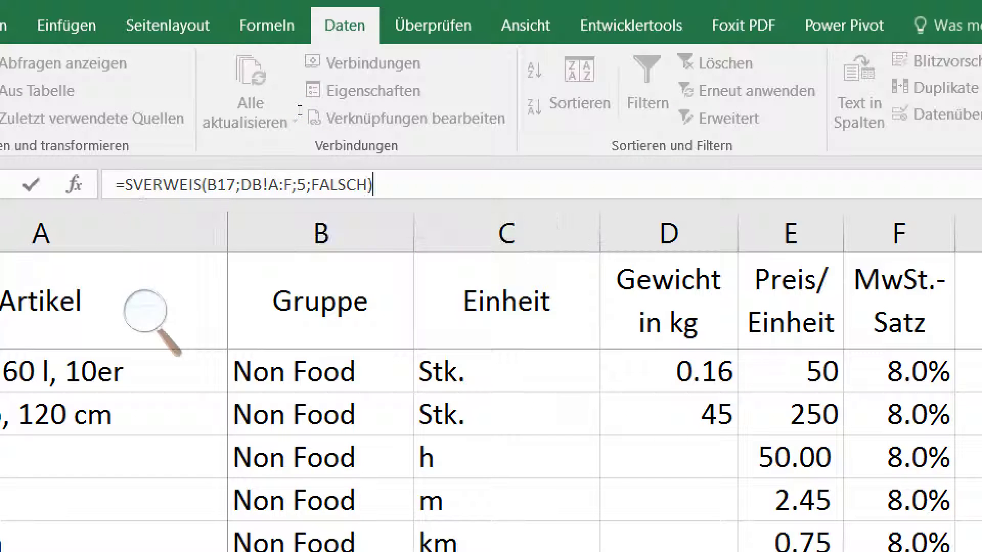
key(Return)
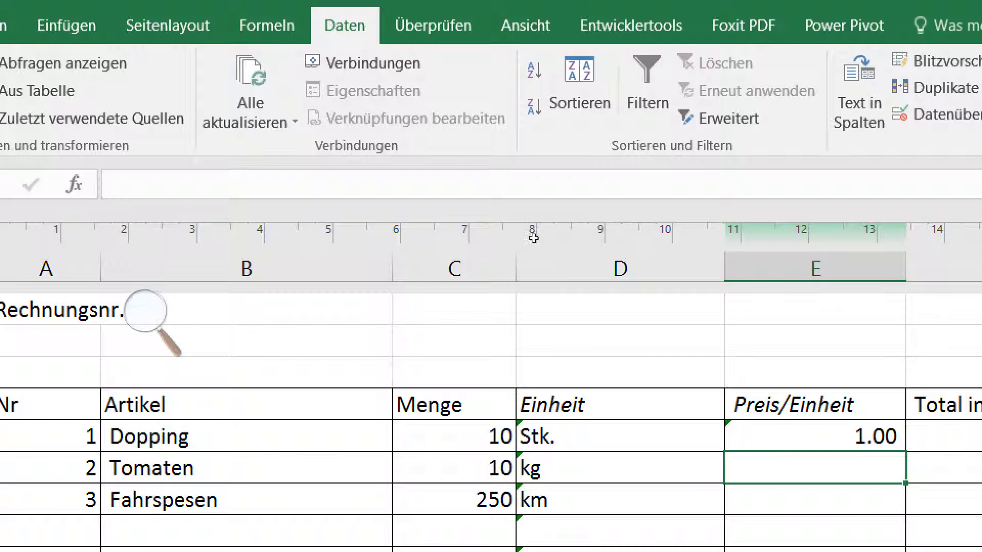
Fill the SVERWEIS price formula from E17 down through the Preis/Einheit column to E27
key(Up)
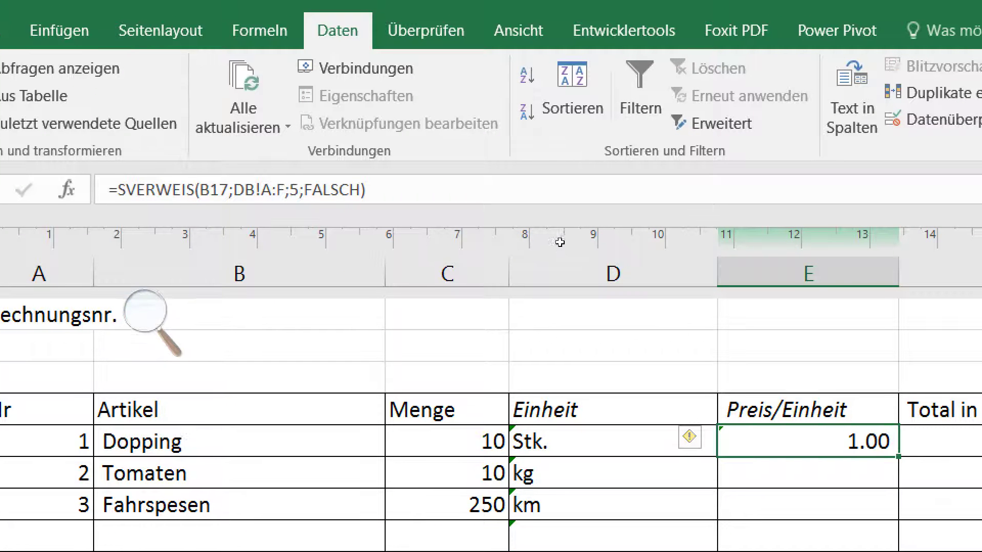
key(ctrl+shift+Down)
key(ctrl+d)
scroll(567, 242, down, 1)
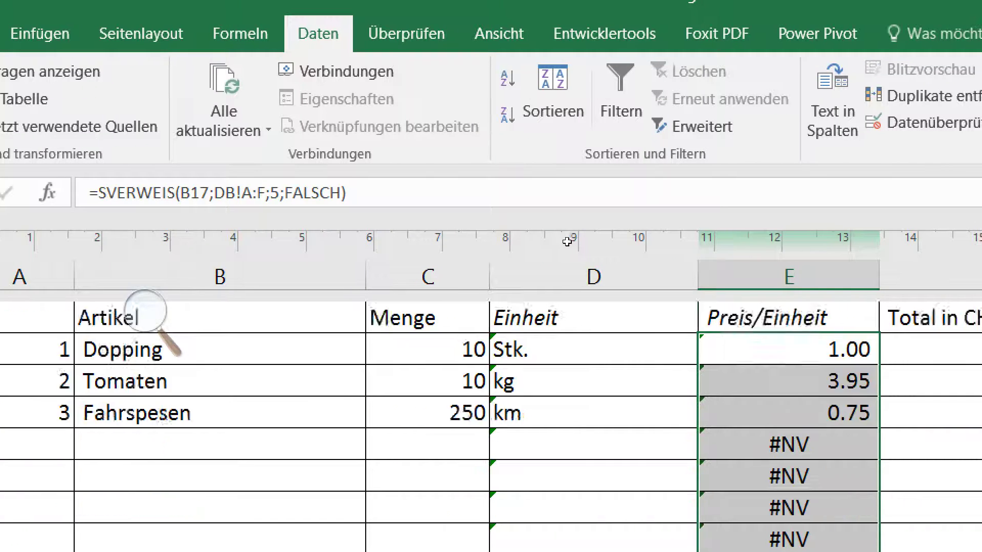
scroll(567, 242, down, 1)
scroll(563, 243, up, 1)
scroll(557, 245, up, 1)
scroll(540, 248, down, 1)
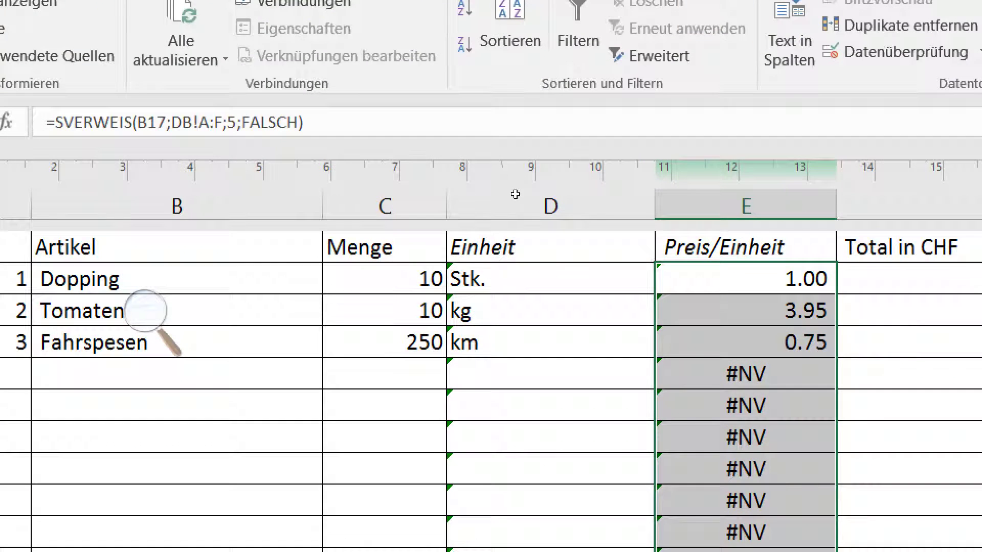
Wrap the E17 formula in a WENN that returns "" when B17 is empty: =WENN(B17="";"";SVERWEIS(B17;DB!A:F;5;FALSCH))
key(F2)
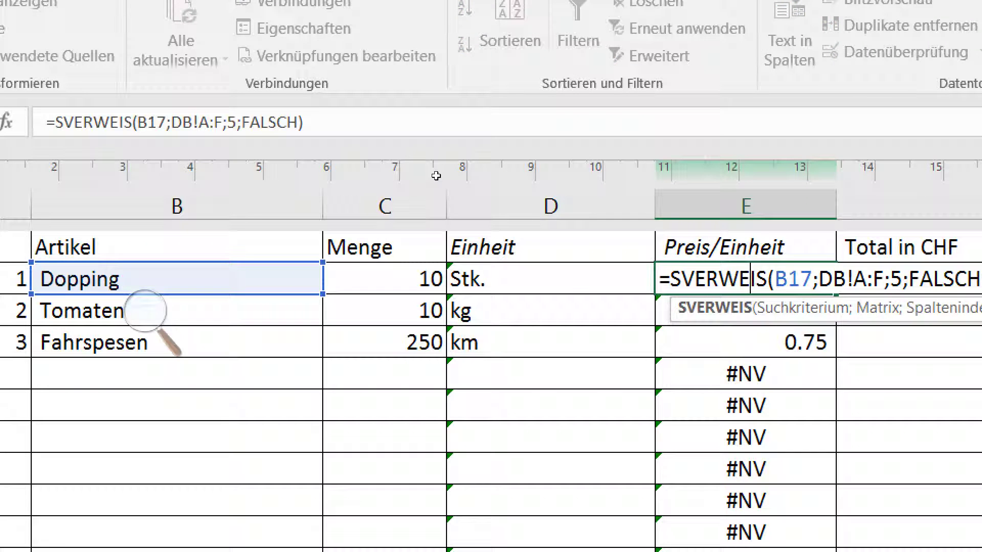
key(Left)
key(Left)
key(Left)
key(Left)
key(Left)
key(Left)
text(wen)
key(Tab)
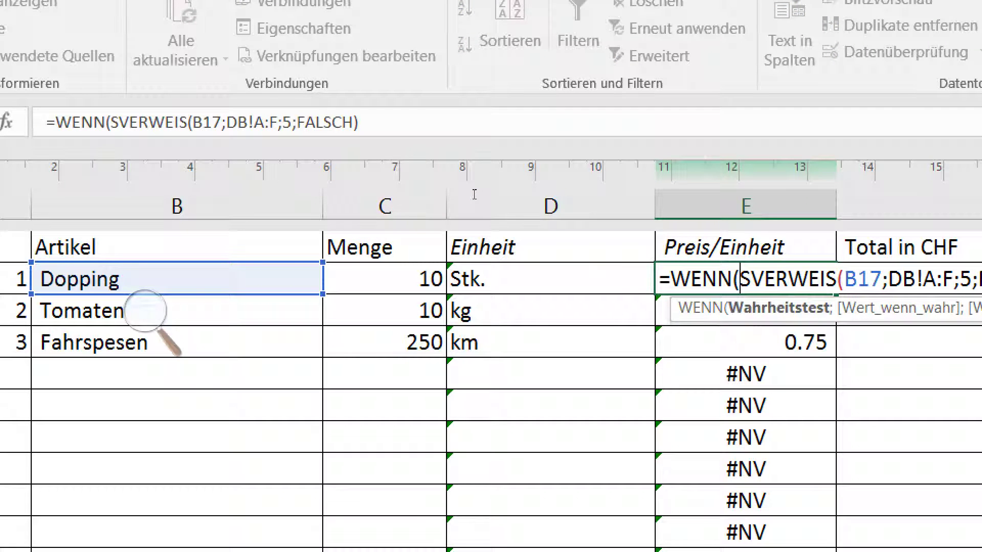
text(B17=)
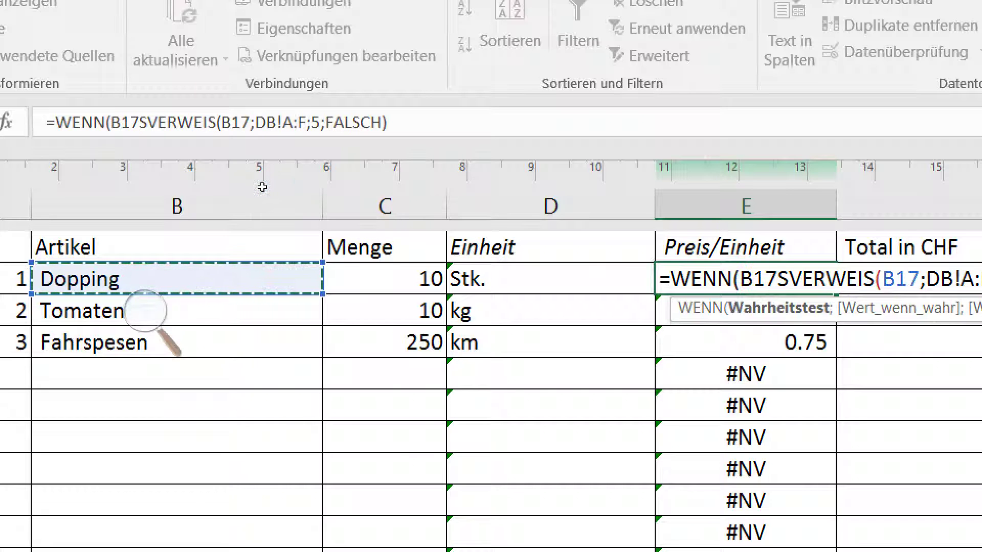
text("";"";)
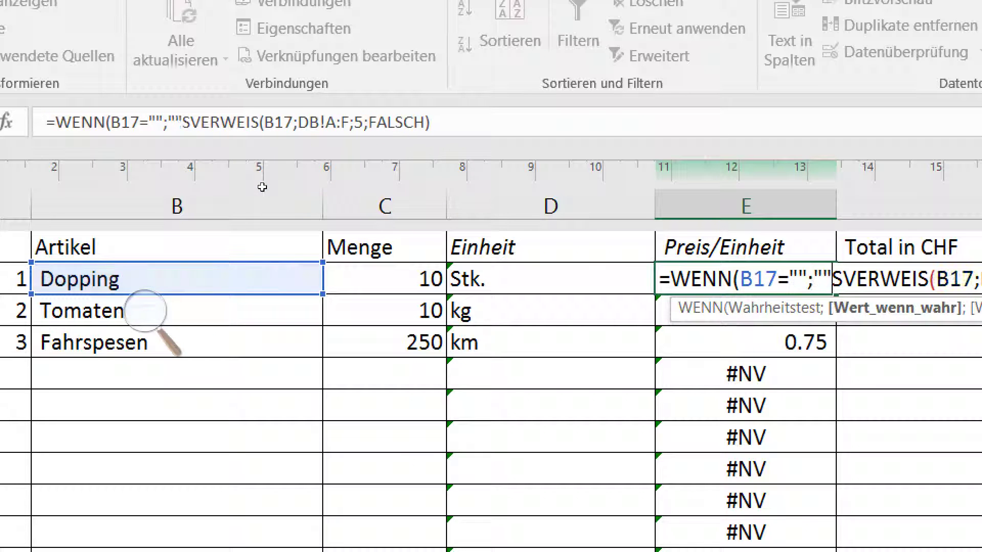
key(Return)
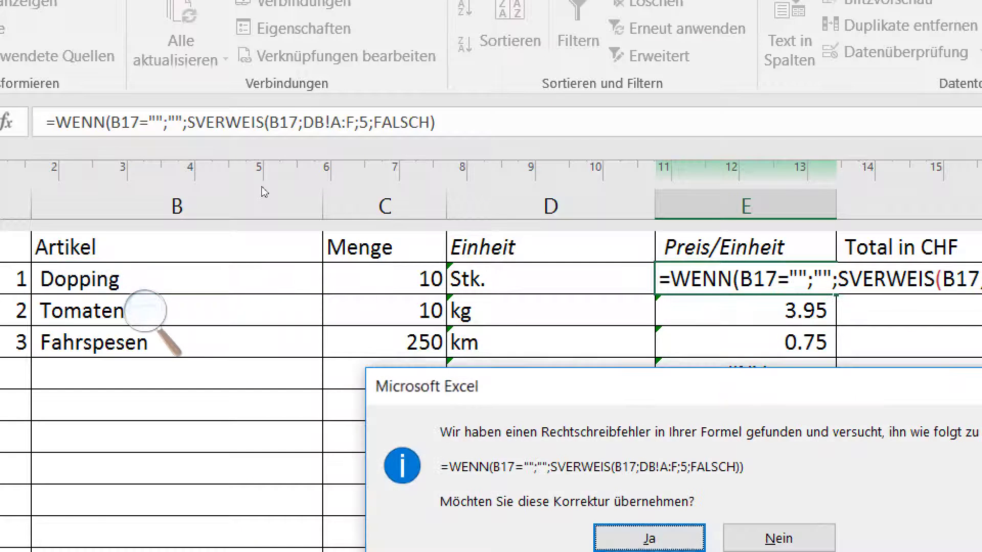
key(Return)
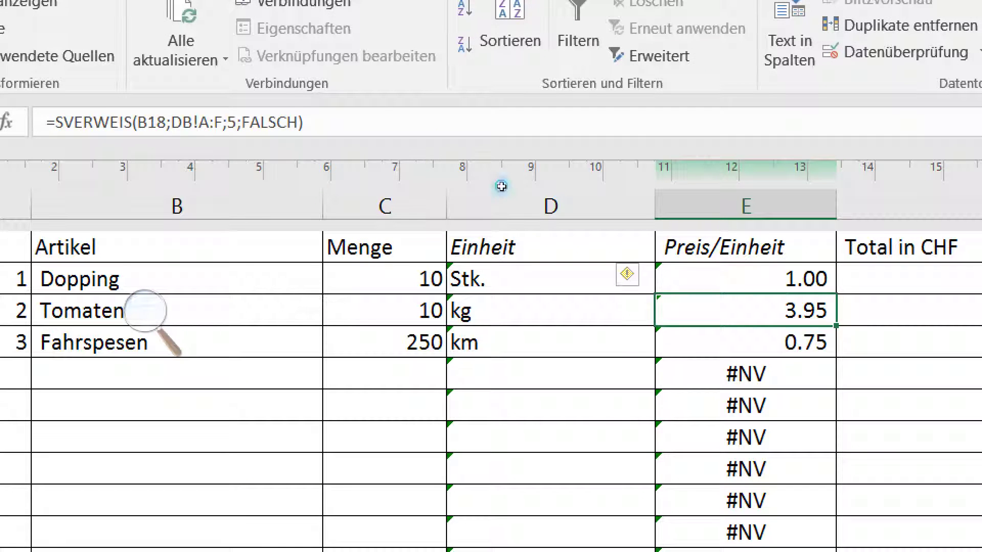
Fill the WENN-wrapped price formula from E17 down to E27 and check the Total in CHF formula in F17
key(Up)
key(ctrl+shift+Down)
key(ctrl+d)
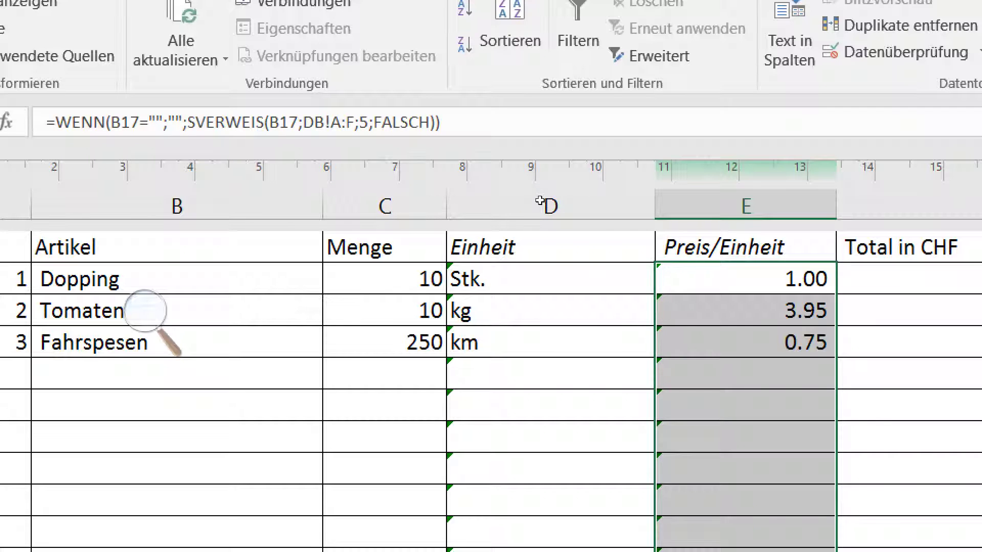
key(Down)
key(Up)
key(Right)
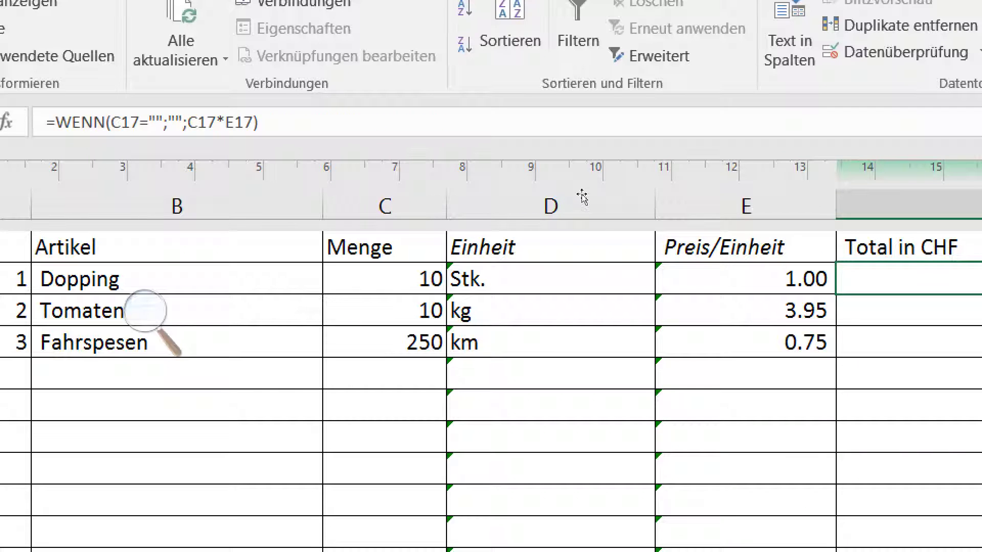
key(Left)
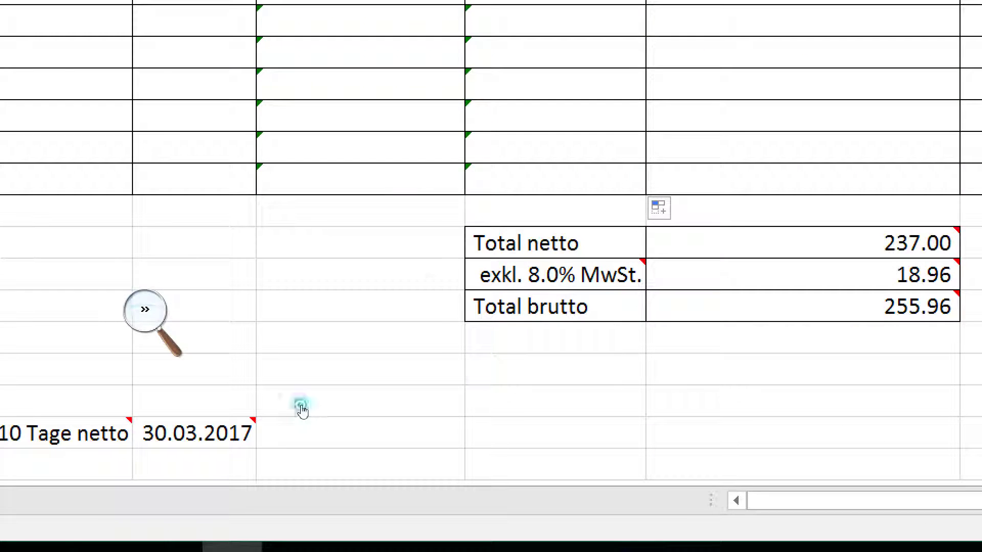
key(super+minus)
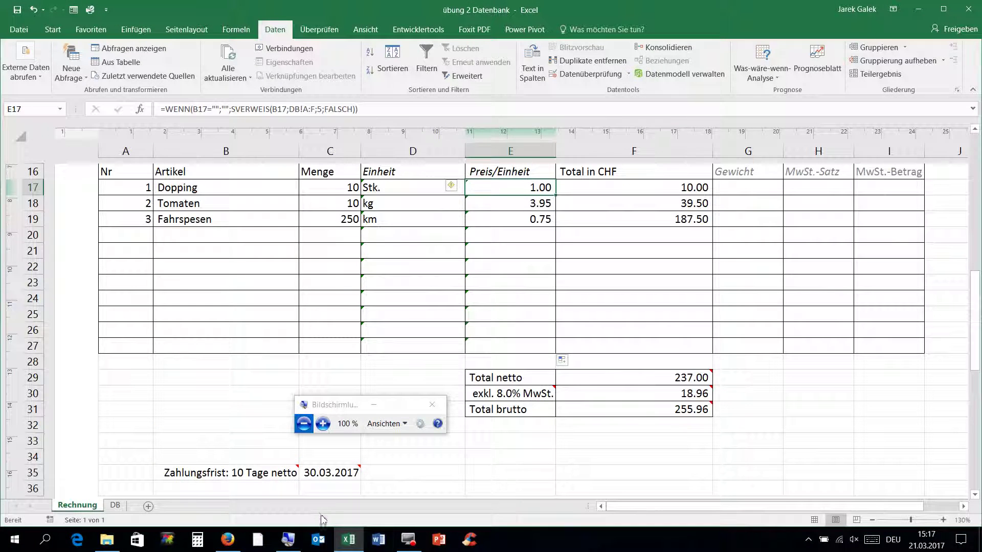